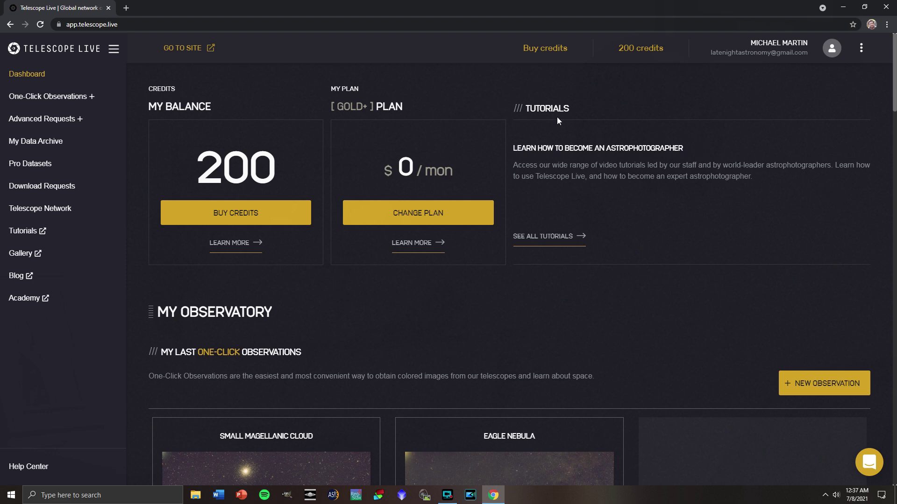
- Start a new one-click observation and scroll the target list down to the Alpha Centauri card
left_click(83, 96)
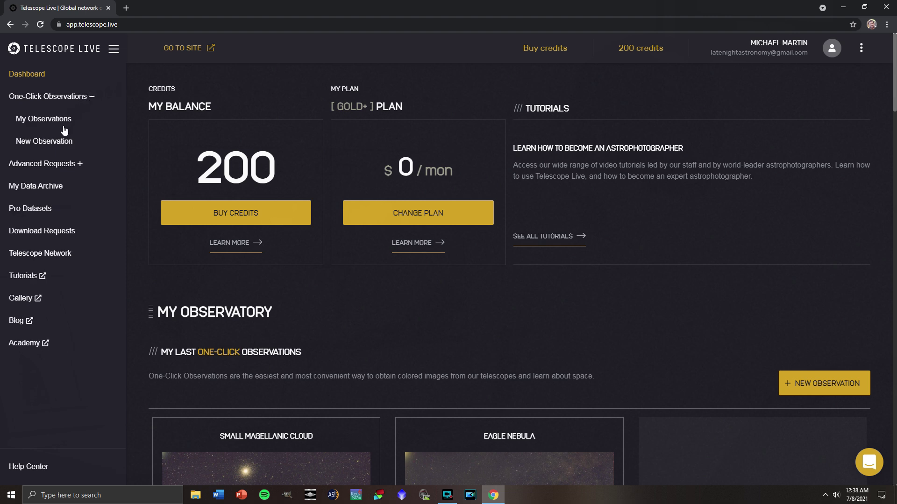
left_click(63, 145)
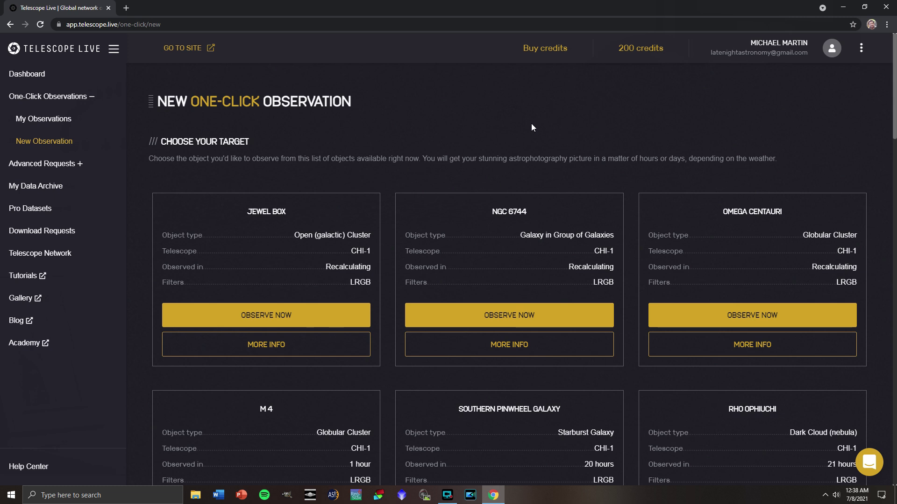
scroll(631, 270, "down", 5)
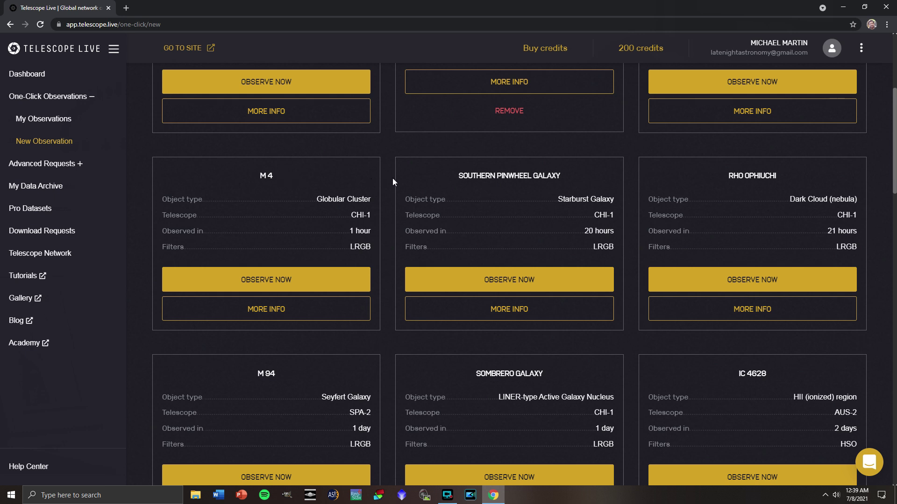
scroll(388, 180, "down", 1)
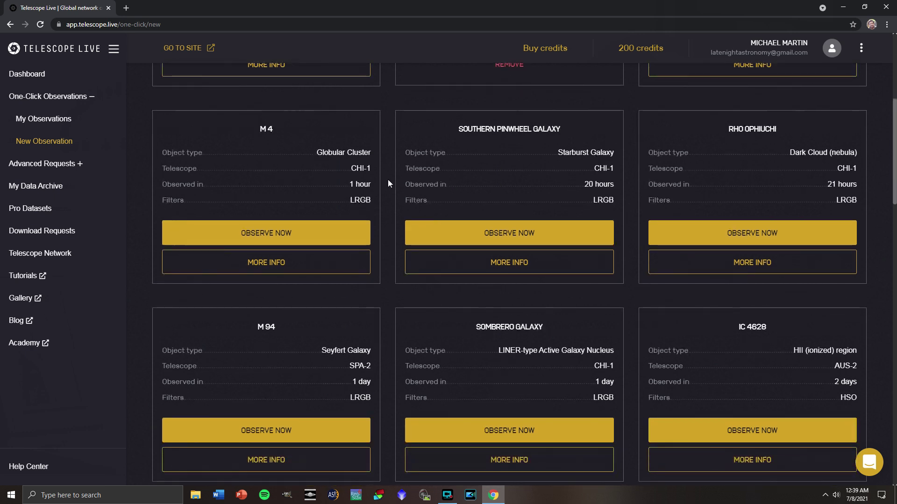
scroll(388, 180, "down", 1)
scroll(387, 183, "down", 1)
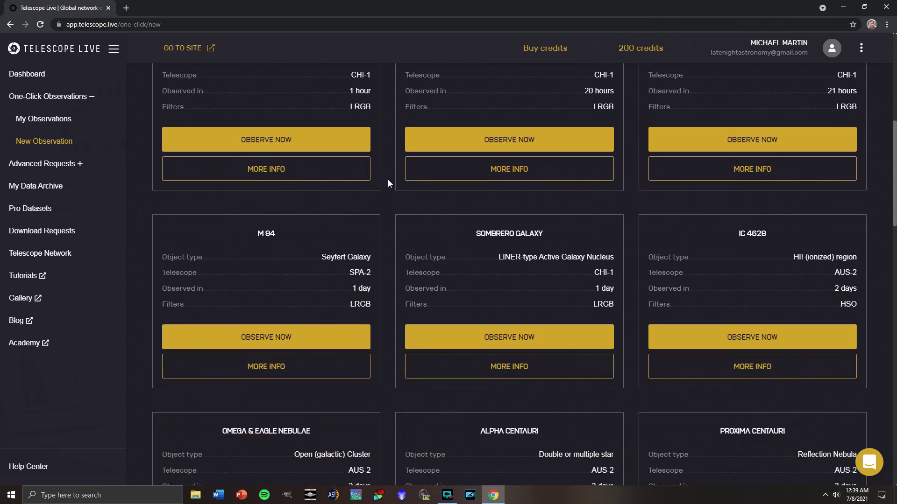
scroll(388, 183, "down", 2)
scroll(387, 183, "down", 3)
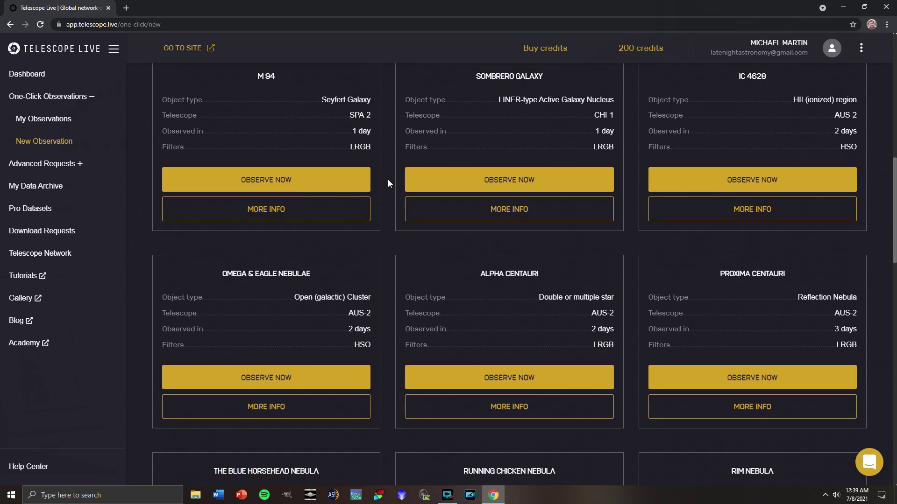
scroll(387, 183, "down", 1)
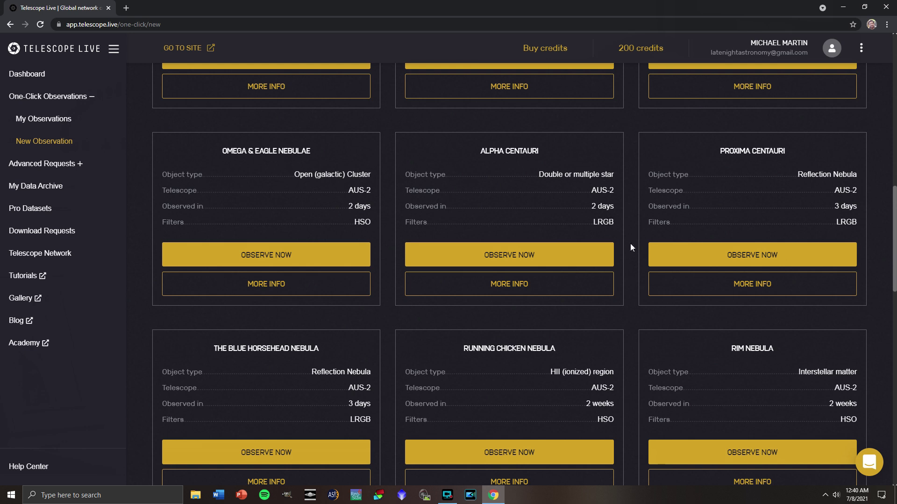
- Check Alpha Centauri's target details, then request and confirm an Observe Now booking for it
left_click(535, 285)
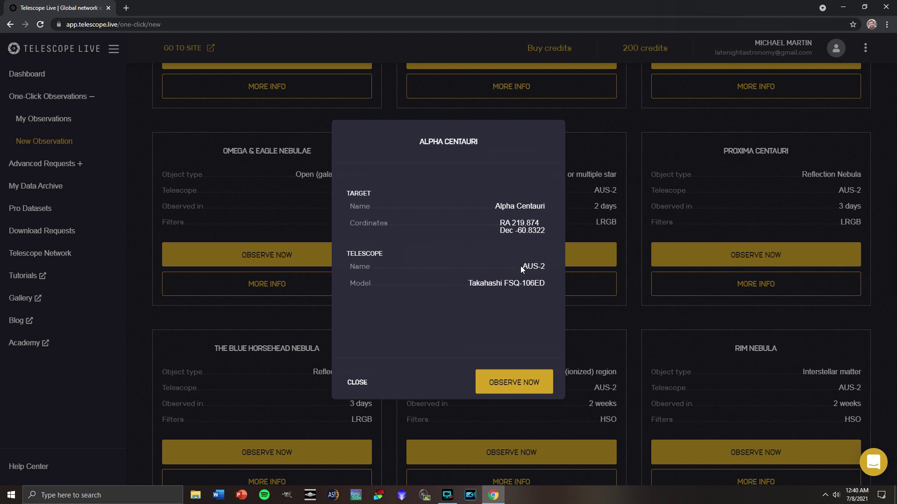
left_click(359, 384)
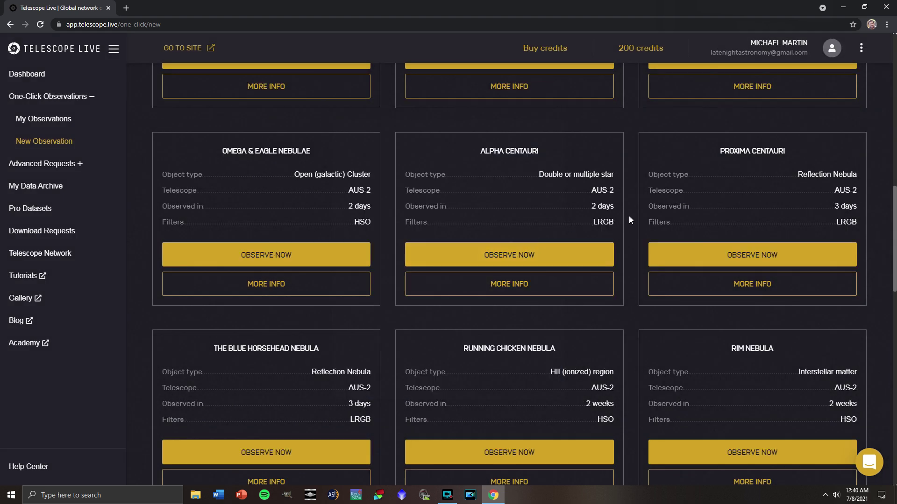
left_click(540, 258)
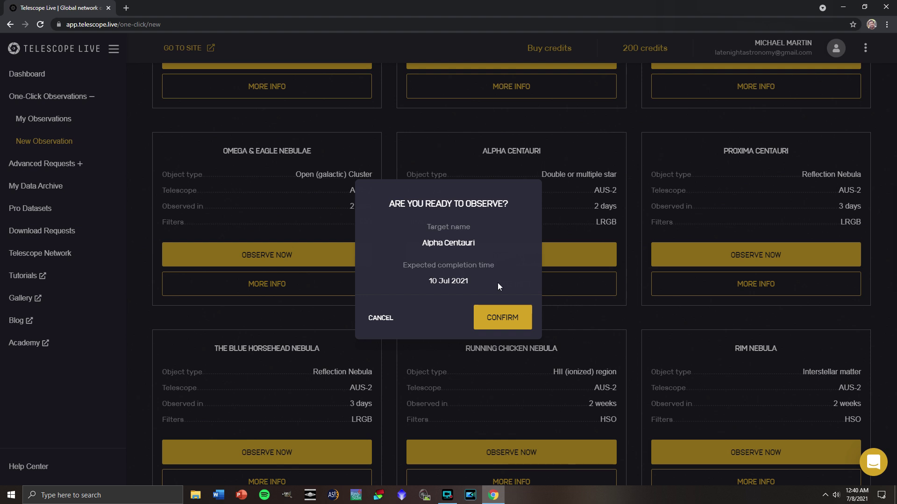
left_click(506, 318)
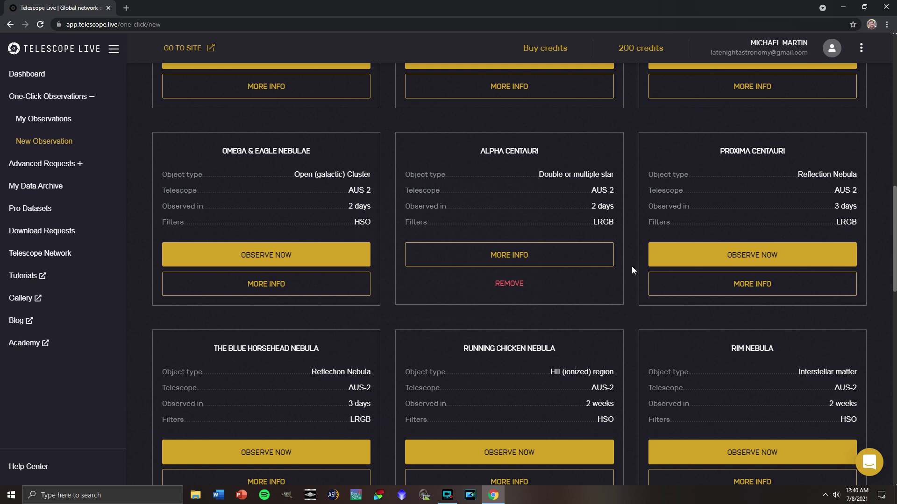
scroll(631, 270, "up", 5)
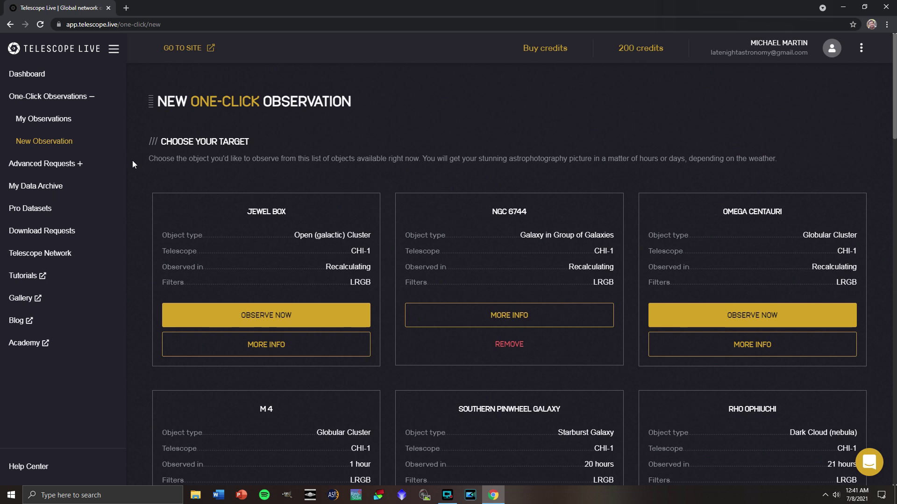
- Collapse One-Click Observations and start a New Request under Advanced Requests
left_click(92, 98)
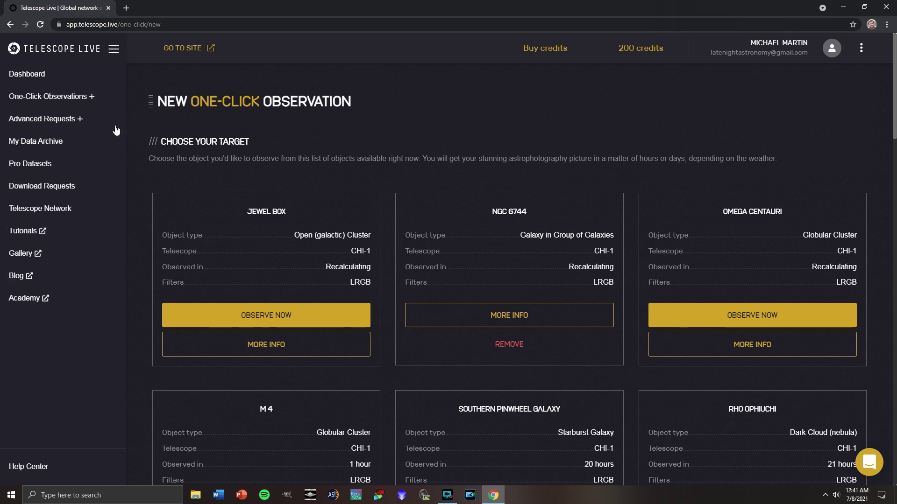
left_click(80, 121)
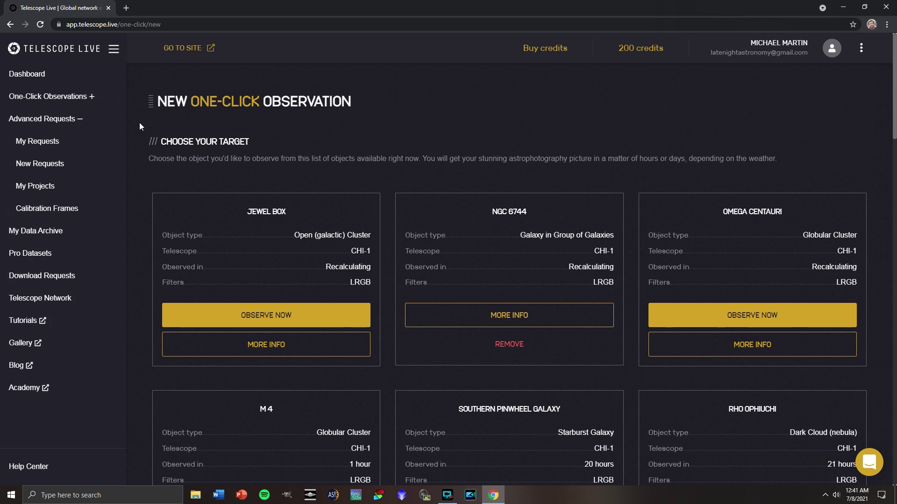
left_click(55, 164)
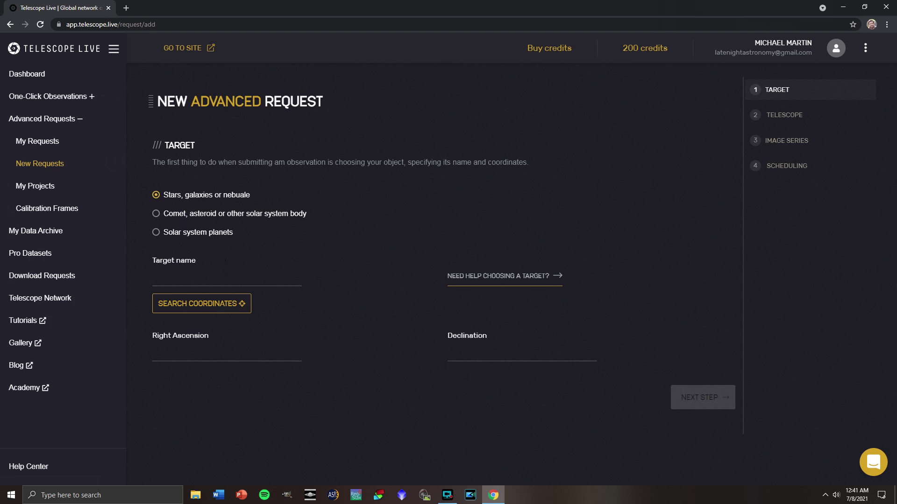
- Enter 'Eagle Nebula' as the target and fill in RA 18 18 48, Dec -13 48 00 by coordinate search
left_click(222, 280)
type("Eagle")
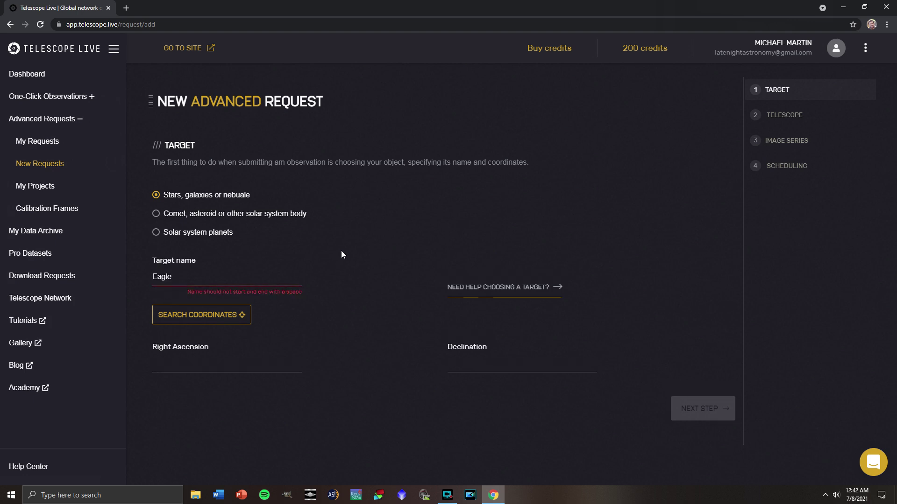
type(" Nebula")
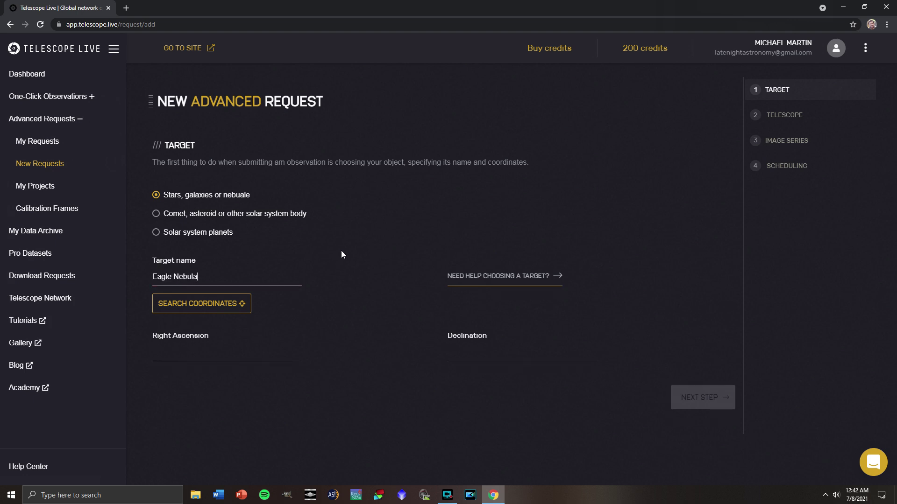
left_click(210, 307)
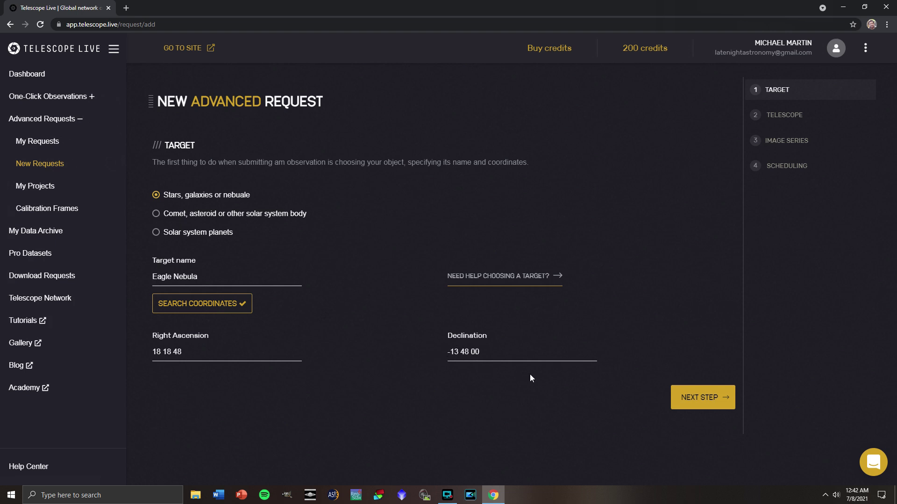
left_click(697, 396)
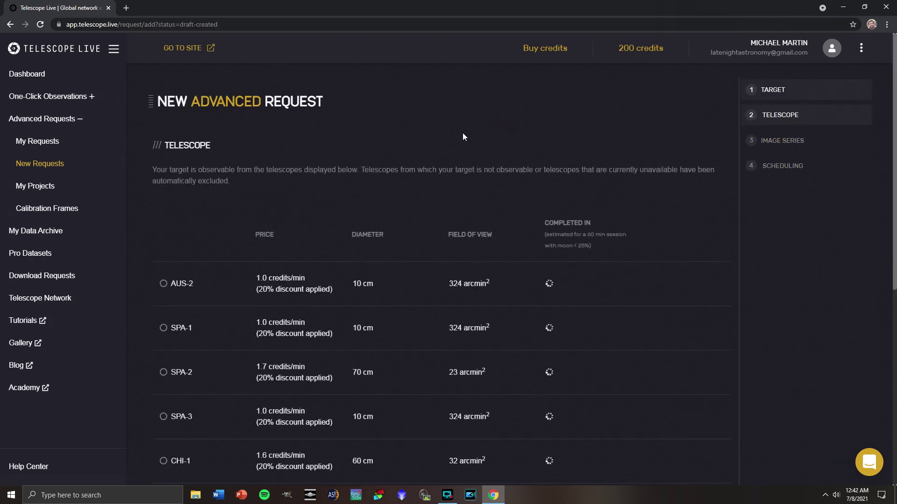
scroll(735, 211, "down", 3)
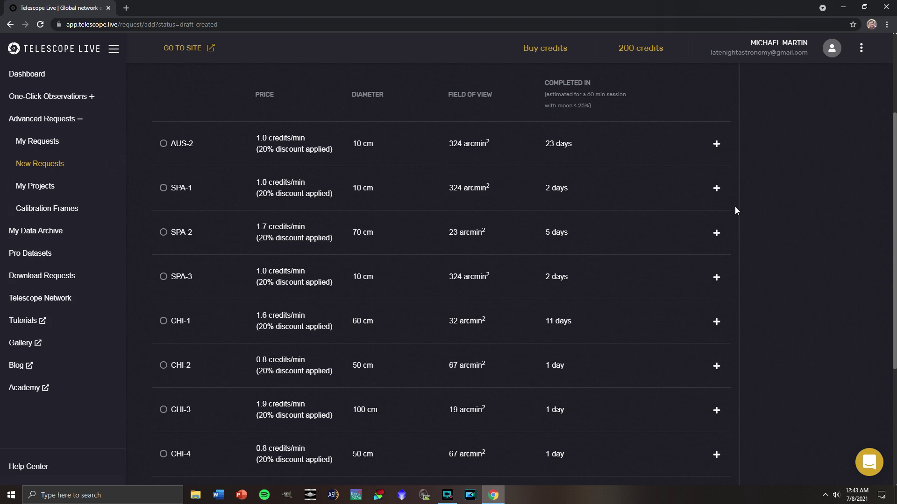
scroll(735, 210, "down", 1)
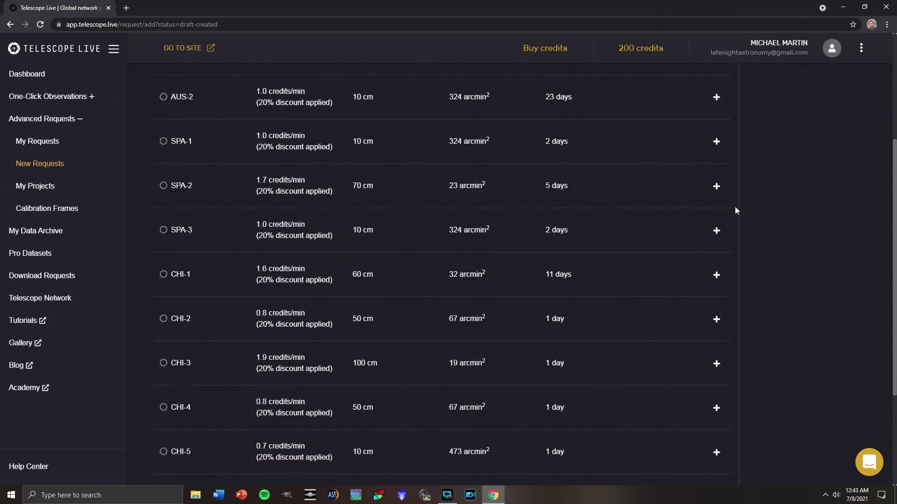
scroll(735, 210, "down", 2)
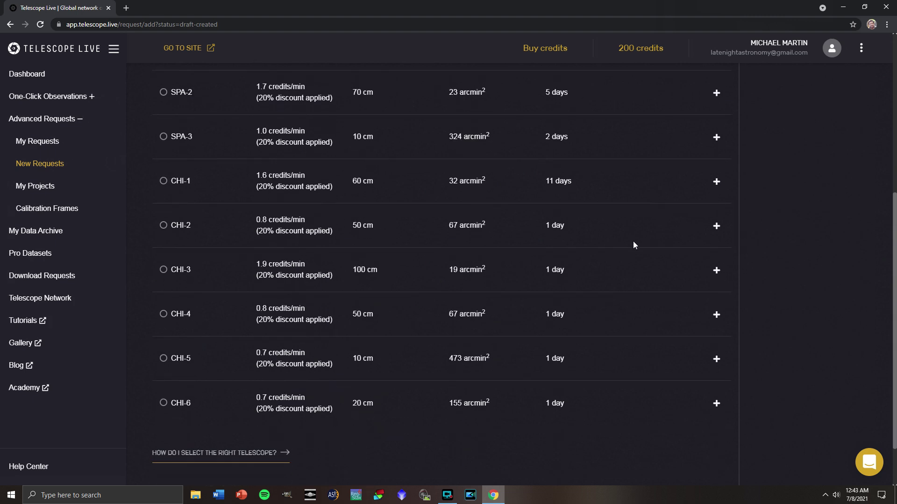
scroll(391, 236, "up", 3)
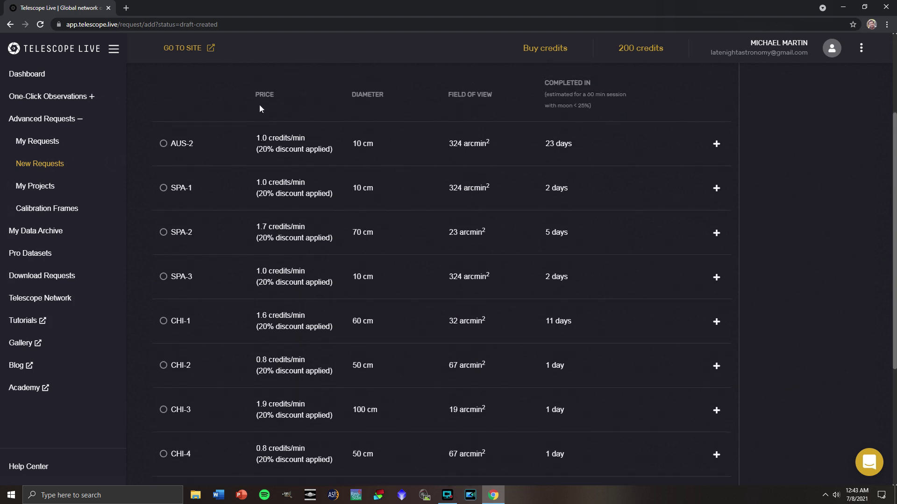
scroll(269, 146, "down", 1)
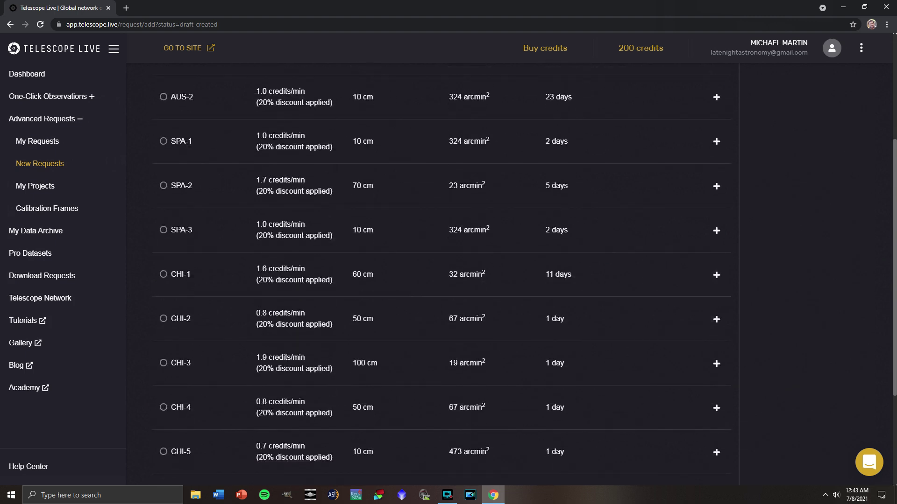
scroll(442, 276, "down", 1)
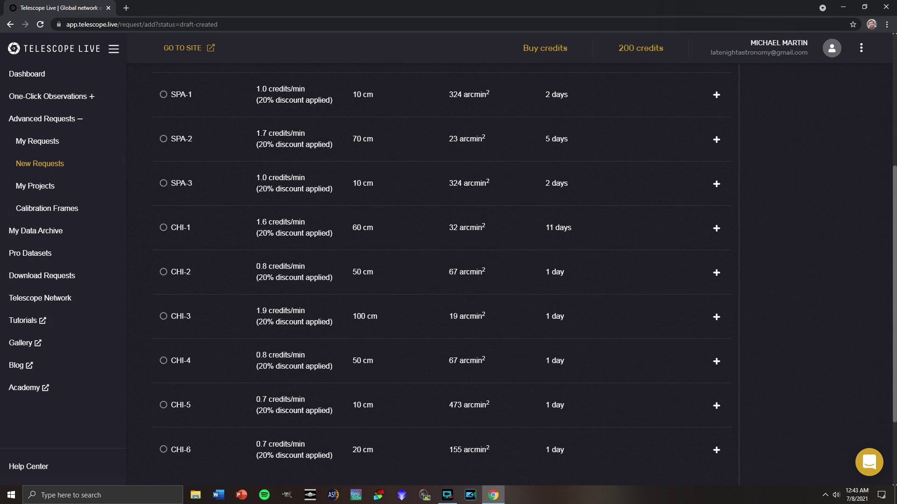
scroll(313, 173, "down", 1)
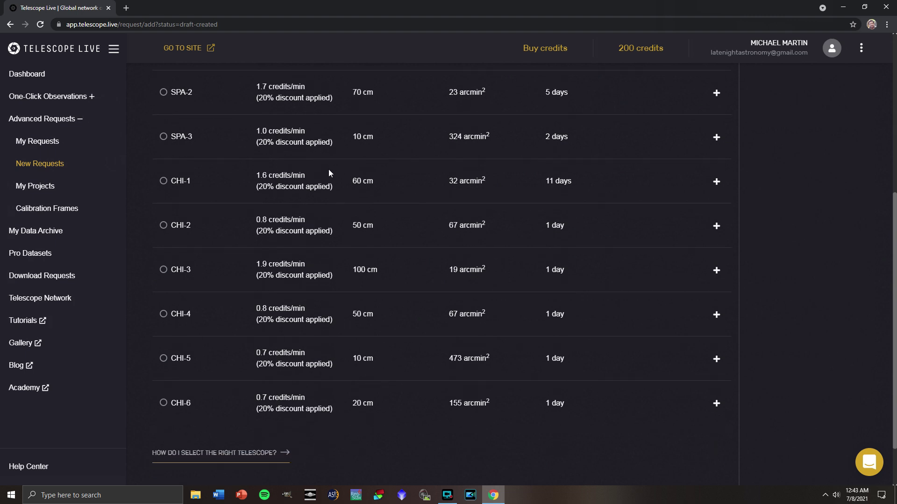
scroll(407, 172, "down", 1)
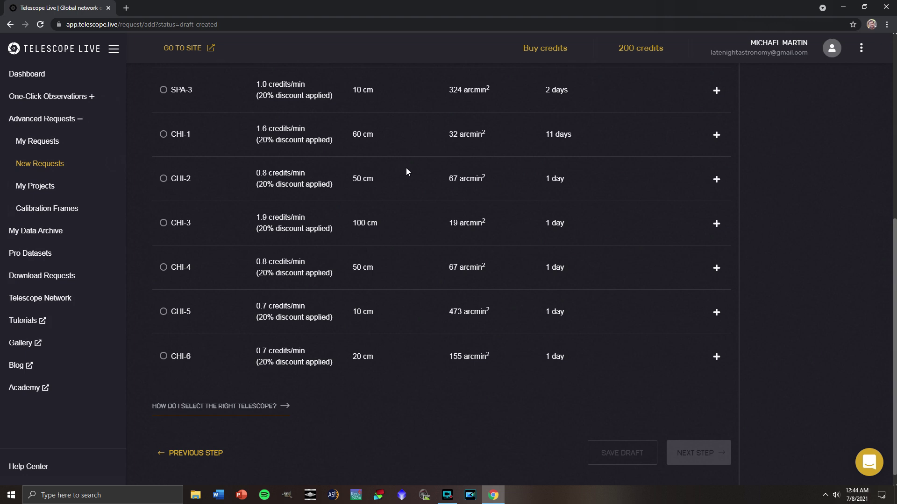
scroll(406, 169, "up", 1)
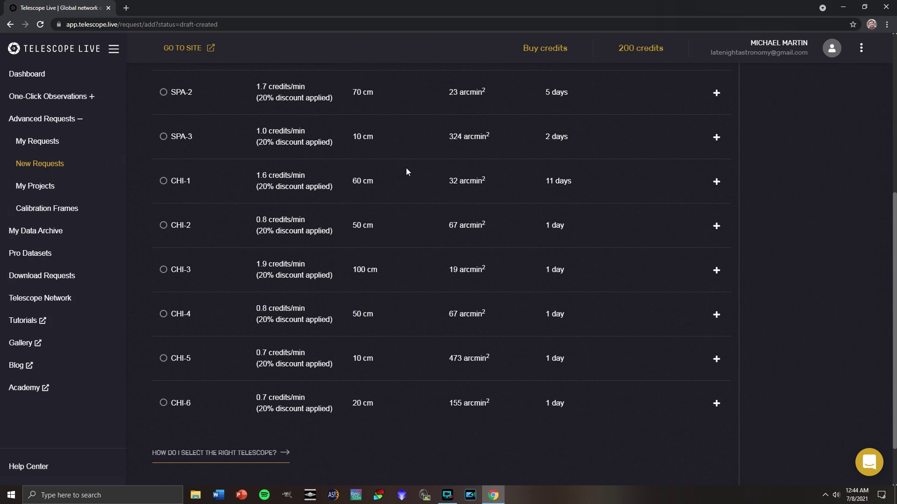
scroll(407, 171, "up", 4)
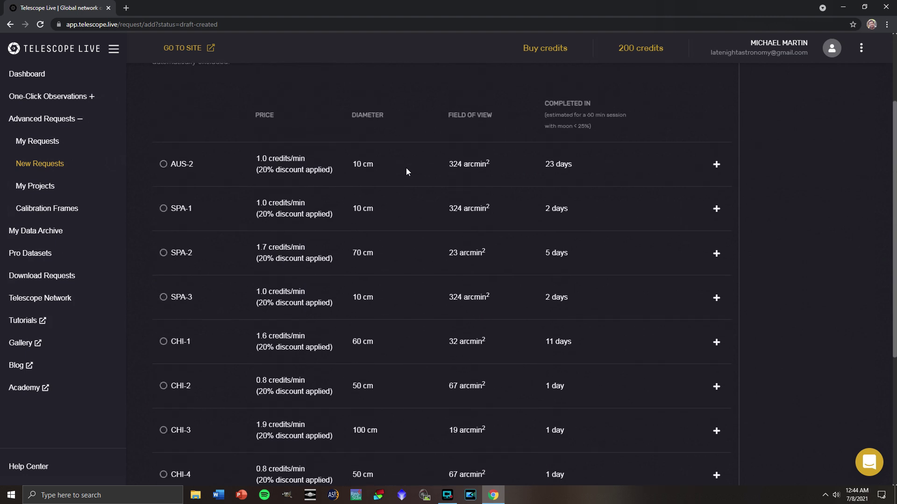
left_click_drag(447, 141, 493, 142)
left_click(457, 144)
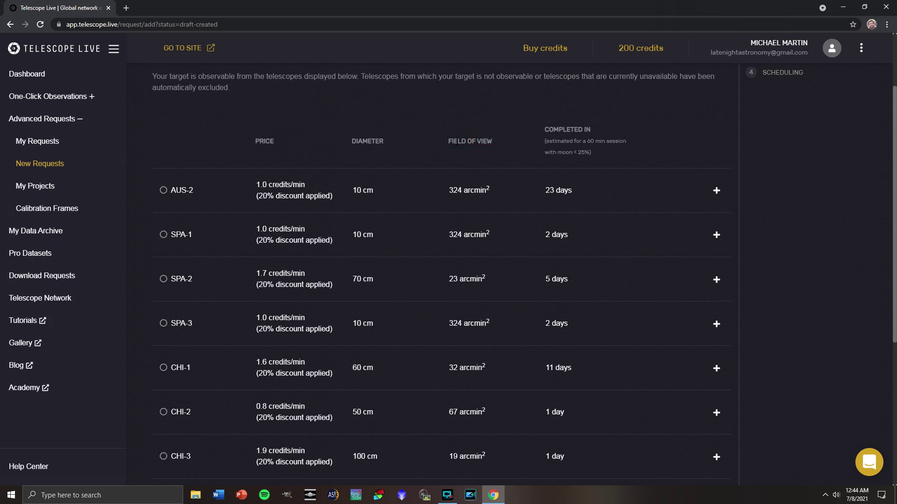
scroll(439, 147, "down", 1)
double_click(449, 145)
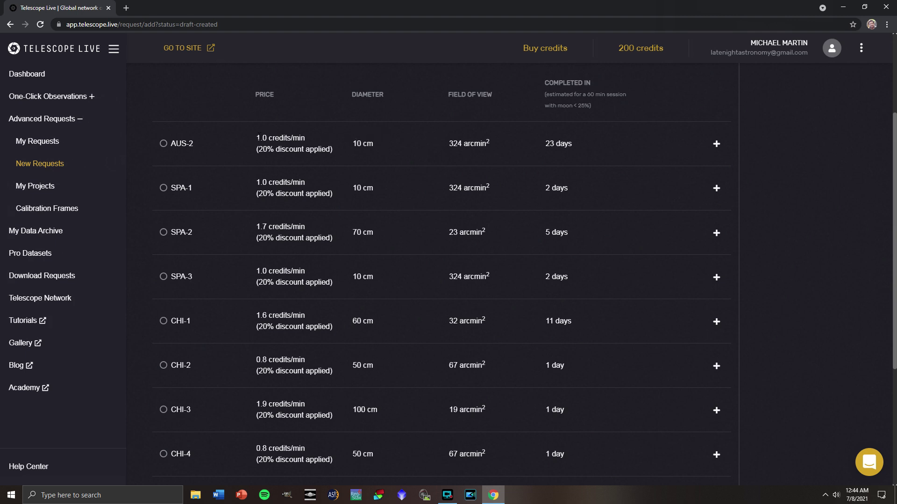
double_click(261, 138)
left_click(269, 137)
scroll(446, 147, "down", 2)
scroll(445, 148, "down", 1)
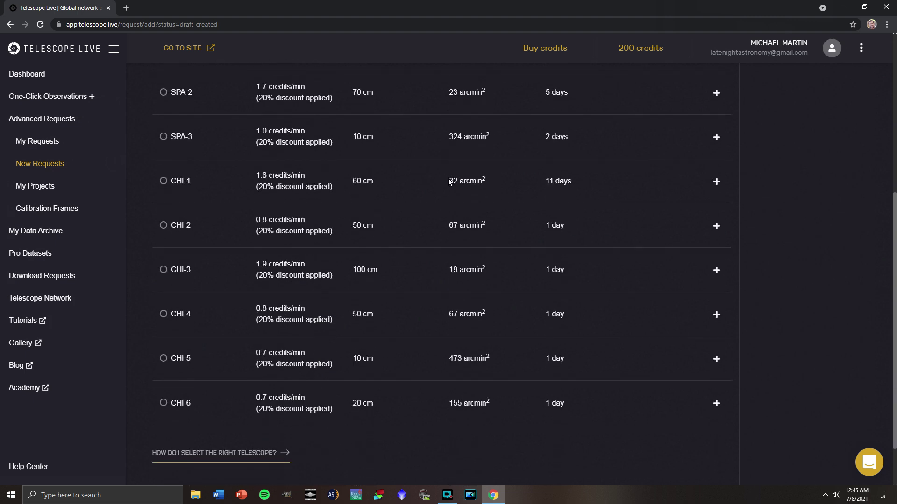
scroll(444, 178, "up", 3)
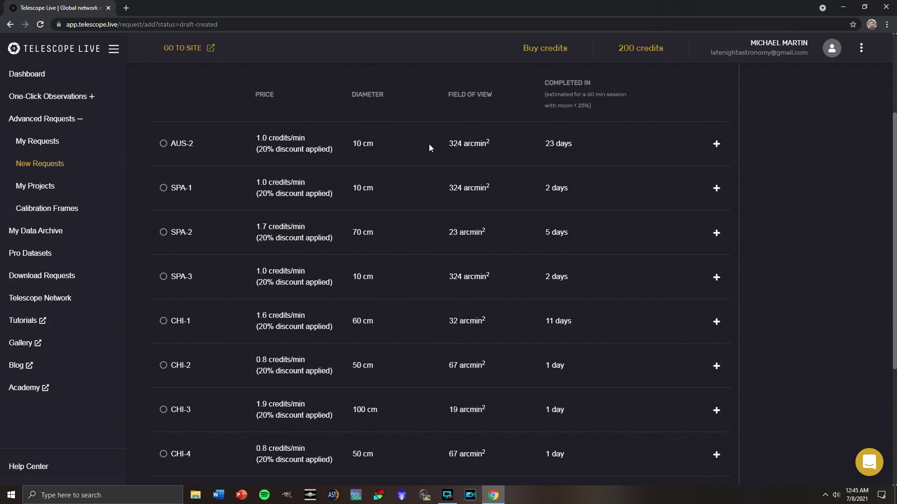
scroll(429, 144, "down", 4)
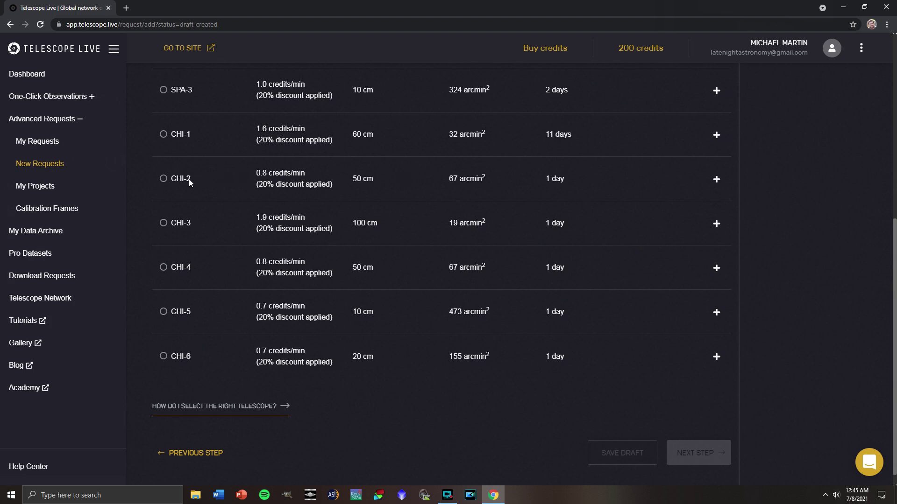
- Select the CHI-2 telescope and check its field of view and 1.0 credits/min price
left_click(163, 179)
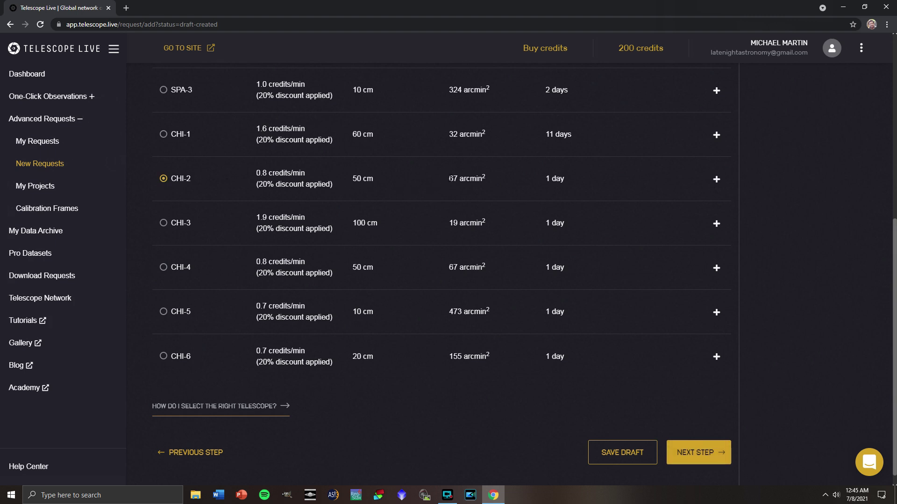
left_click_drag(449, 179, 470, 178)
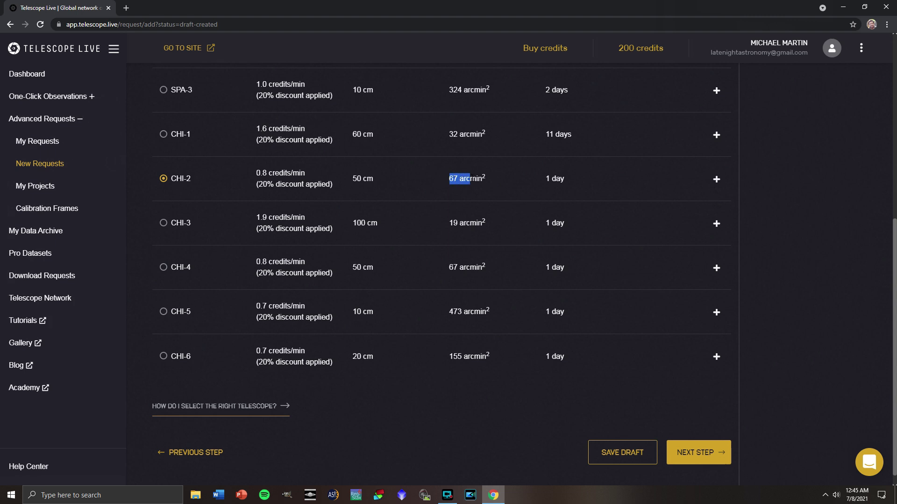
left_click(498, 183)
left_click_drag(257, 174, 307, 176)
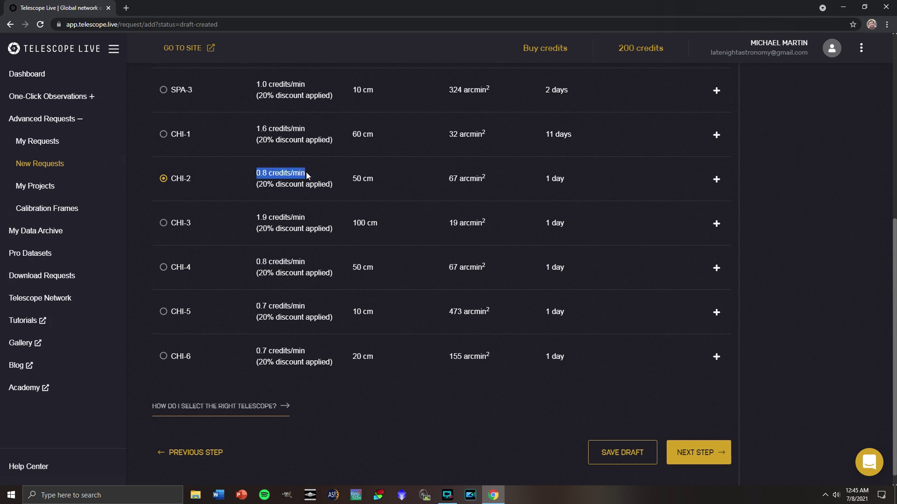
left_click(306, 173)
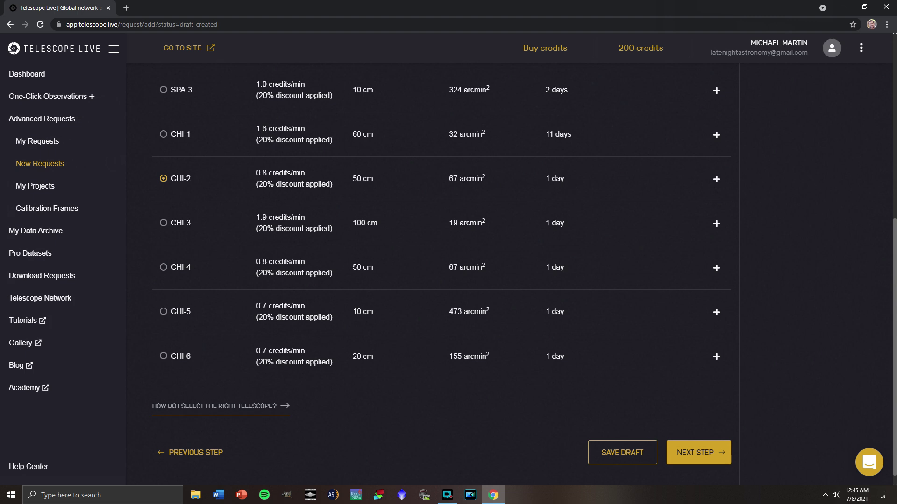
- Compare the CHI-1 and CHI-3 fields of view against CHI-2's before moving to image series
scroll(502, 187, "up", 1)
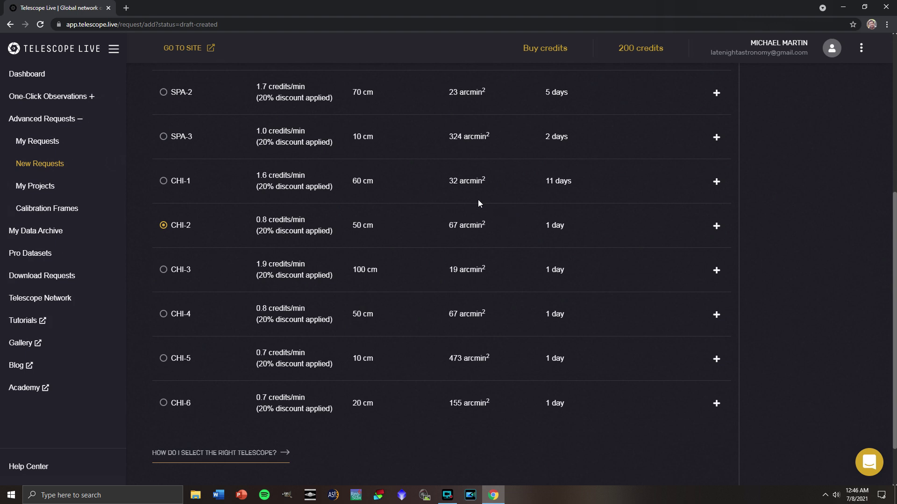
left_click_drag(460, 181, 484, 182)
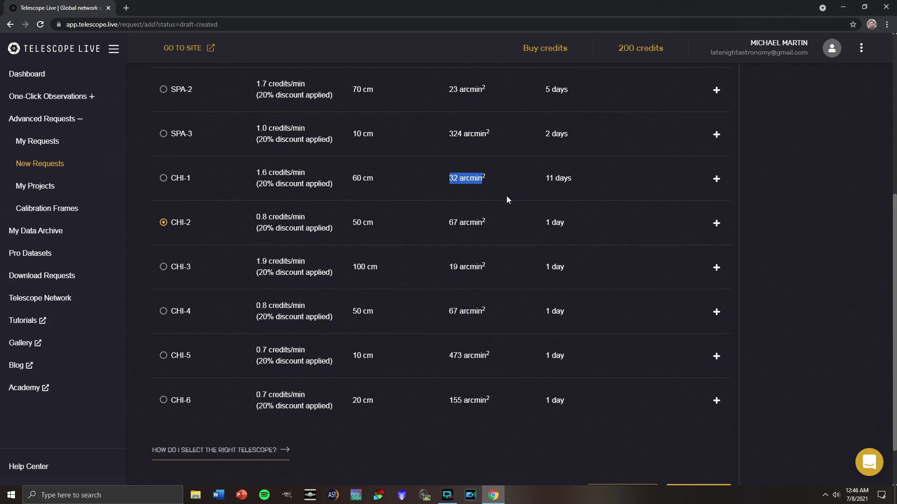
scroll(447, 217, "down", 1)
left_click_drag(447, 220, 482, 223)
left_click(482, 223)
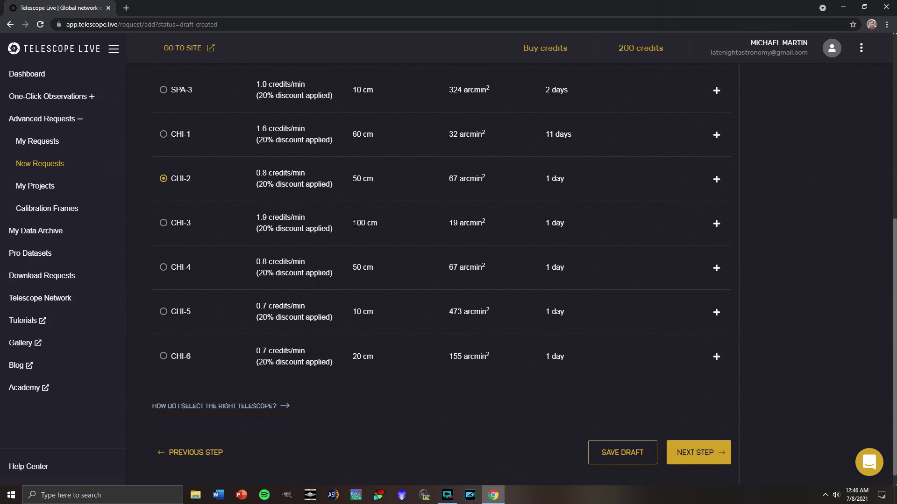
scroll(379, 221, "up", 1)
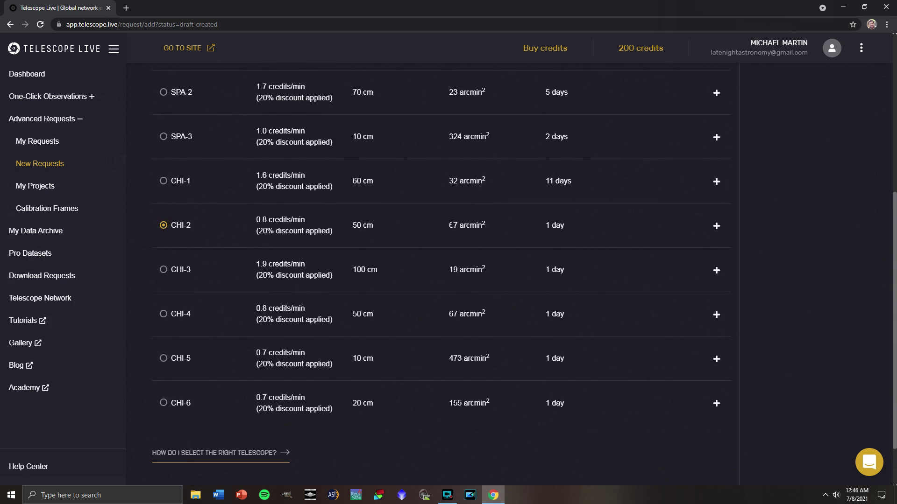
left_click_drag(449, 226, 495, 228)
left_click(467, 226)
scroll(436, 228, "down", 2)
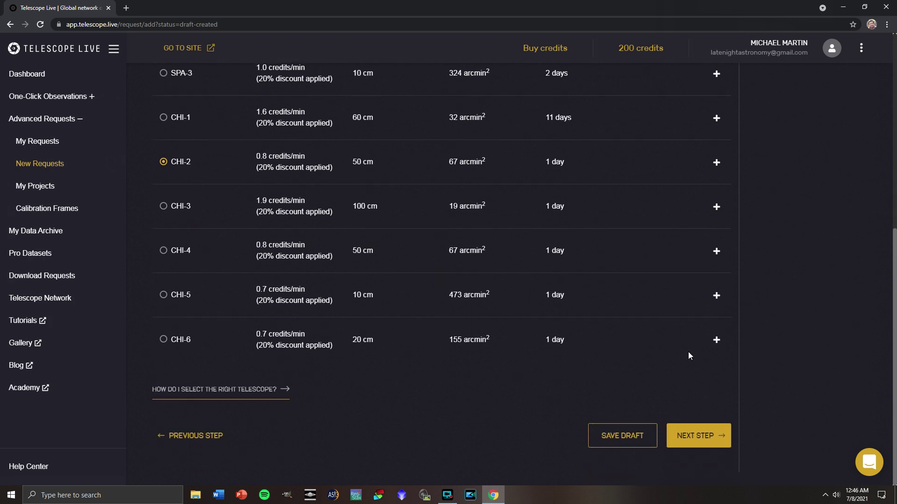
left_click(707, 439)
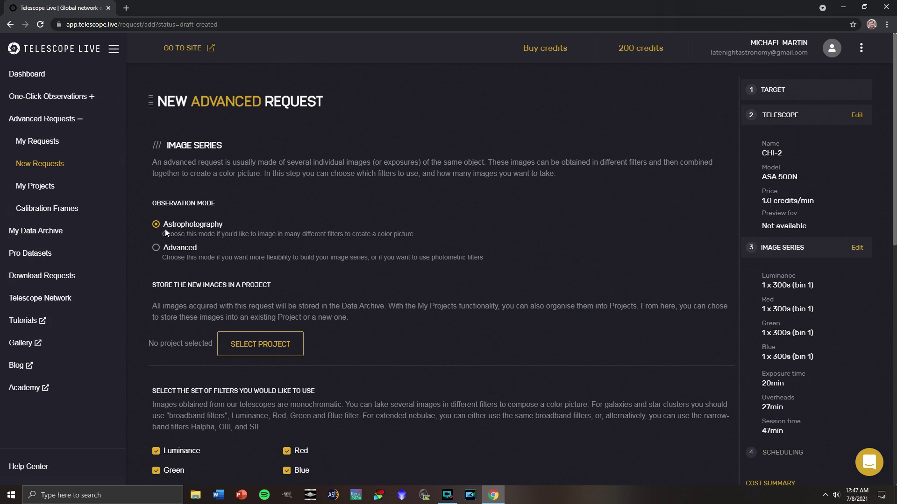
- Keep Astrophotography observation mode with Luminance, Red, Green and Blue filters at 300 s each
scroll(178, 213, "down", 2)
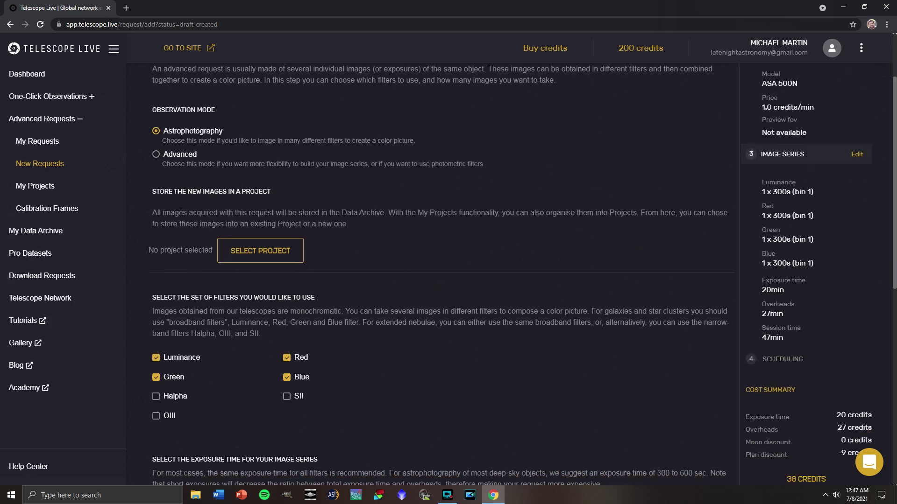
scroll(182, 211, "up", 1)
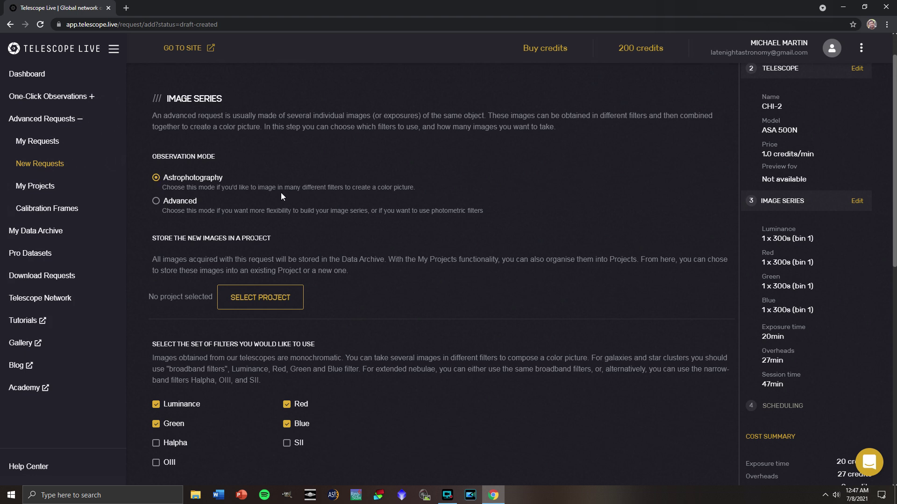
left_click(159, 181)
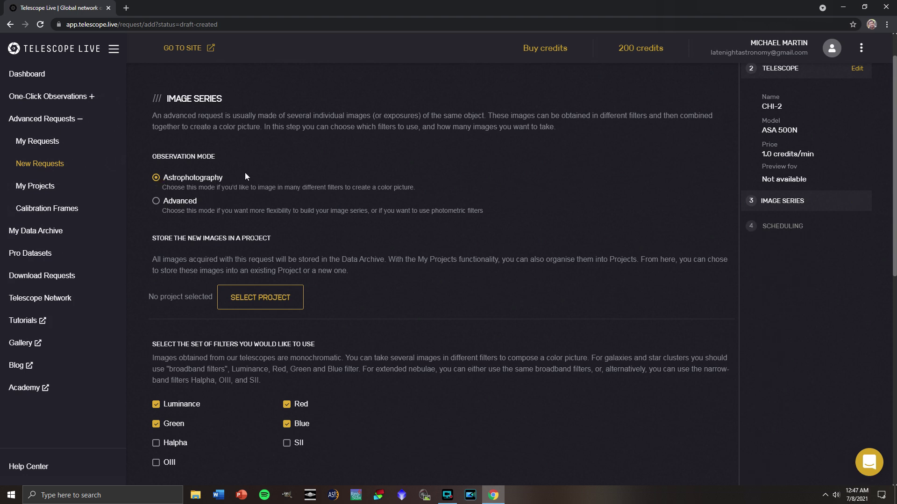
left_click(157, 201)
left_click(156, 178)
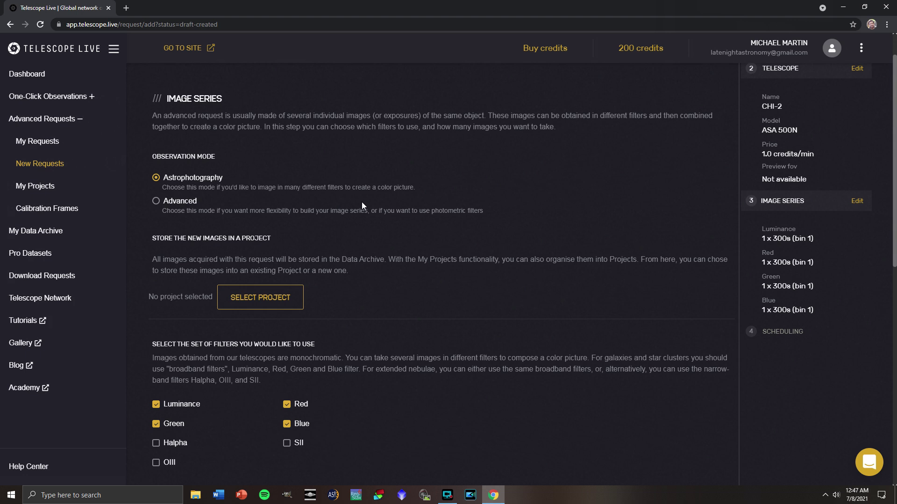
scroll(362, 203, "down", 2)
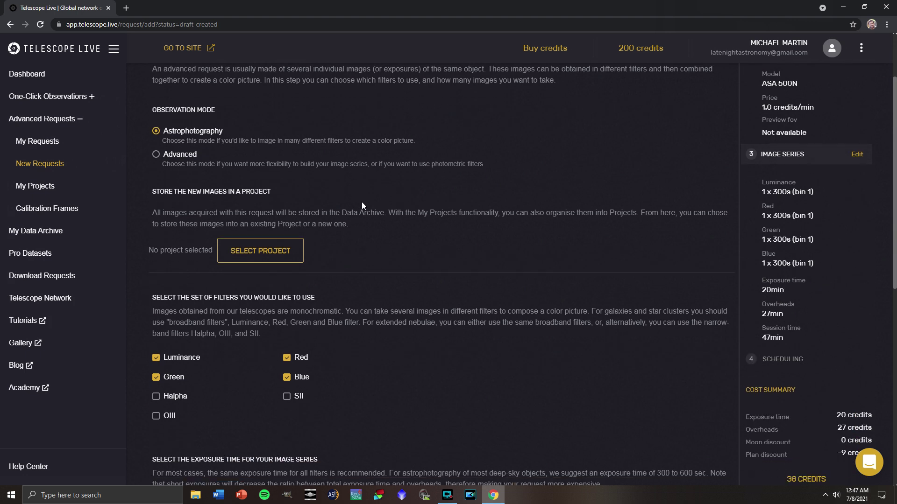
scroll(362, 205, "down", 3)
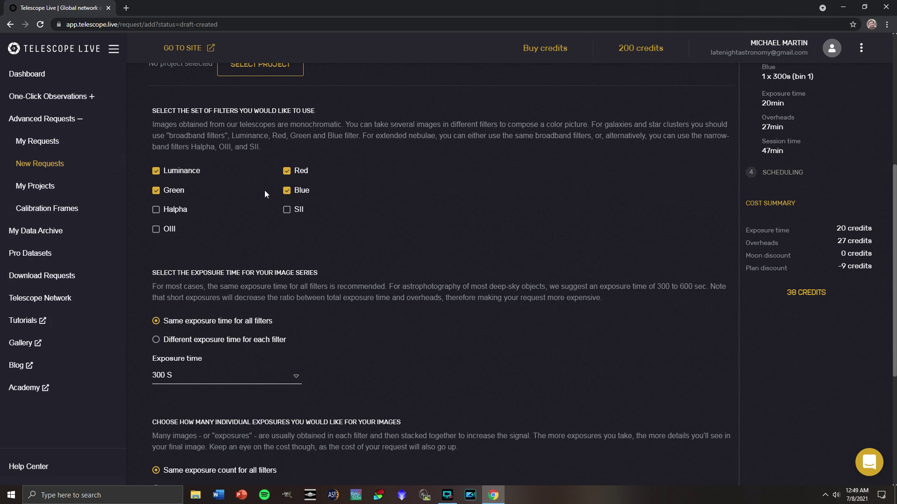
left_click(158, 210)
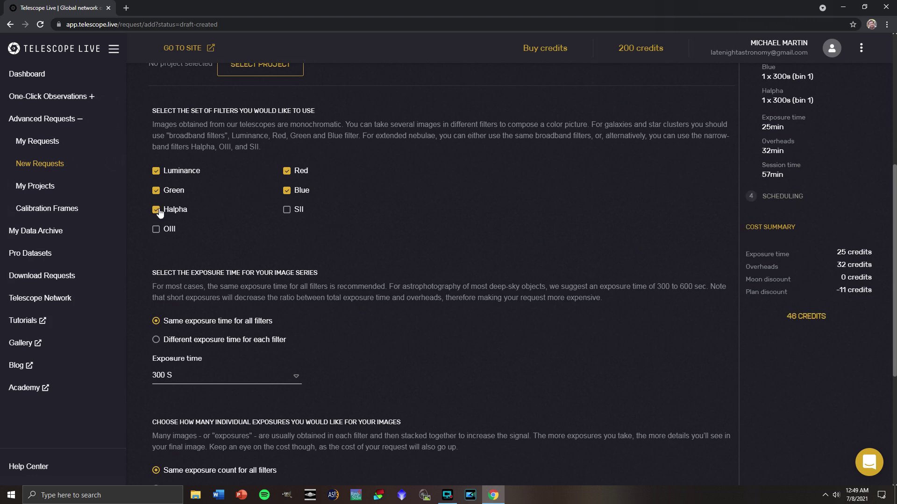
left_click(158, 210)
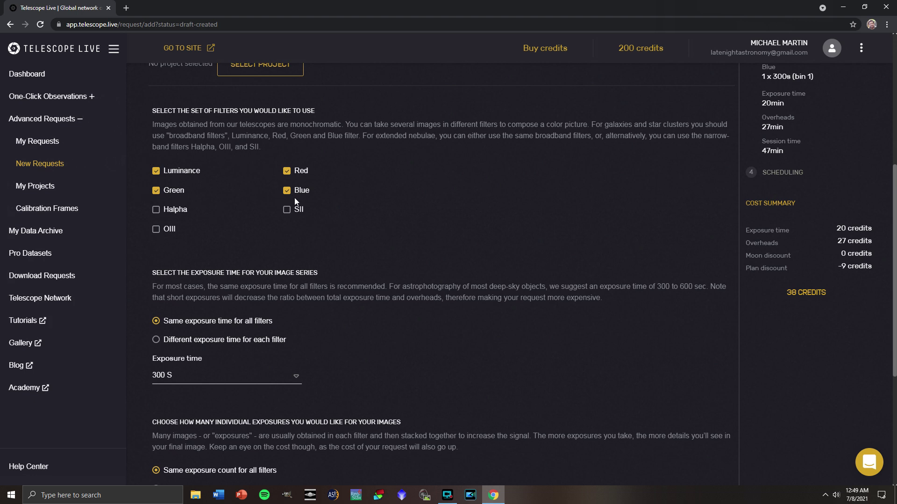
scroll(394, 233, "down", 3)
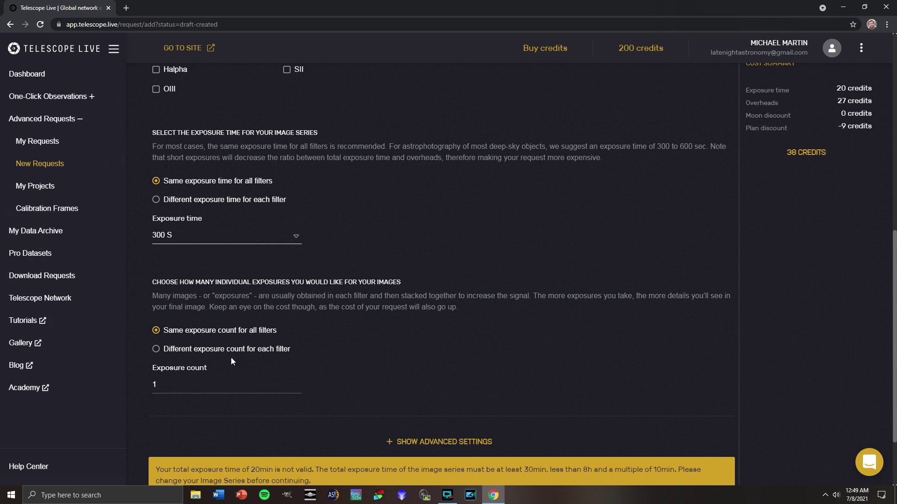
- Set the exposure count to 2 and check the 40min total exposure and 76 credits cost
left_click(179, 389)
double_click(278, 373)
type("2")
scroll(476, 265, "up", 4)
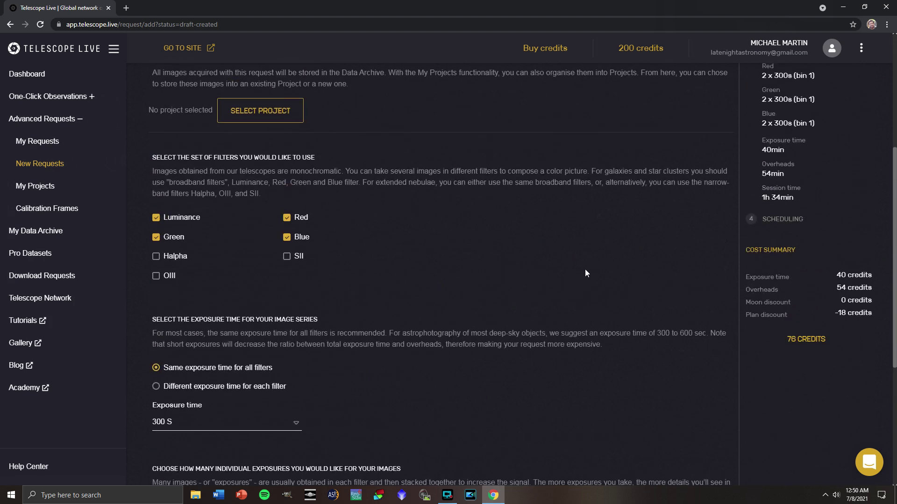
scroll(666, 274, "up", 1)
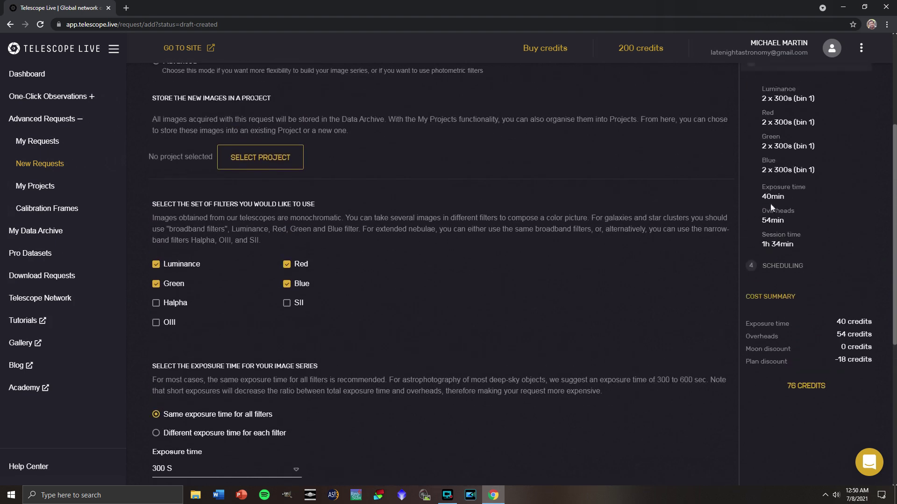
left_click_drag(763, 196, 784, 196)
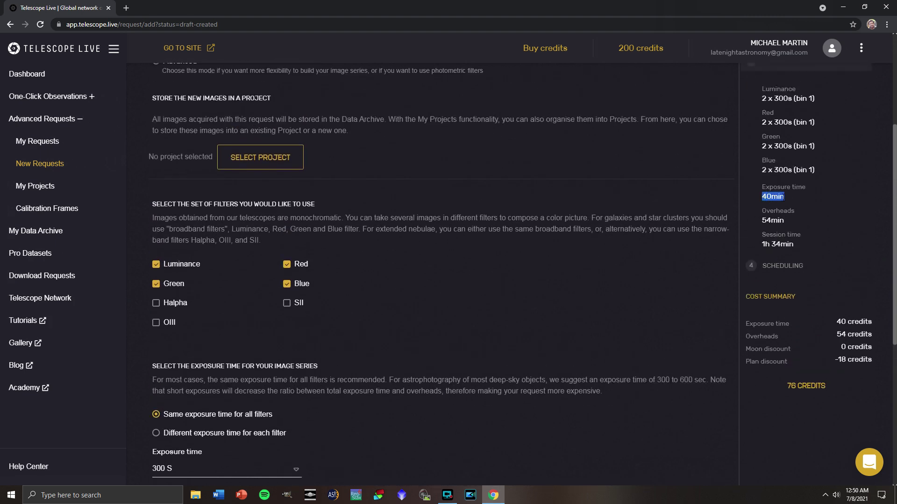
left_click(742, 211)
left_click_drag(788, 386, 827, 388)
left_click(690, 358)
- Change the exposure count to 5 per filter, giving 1h40min exposure for 183 credits
scroll(467, 302, "down", 5)
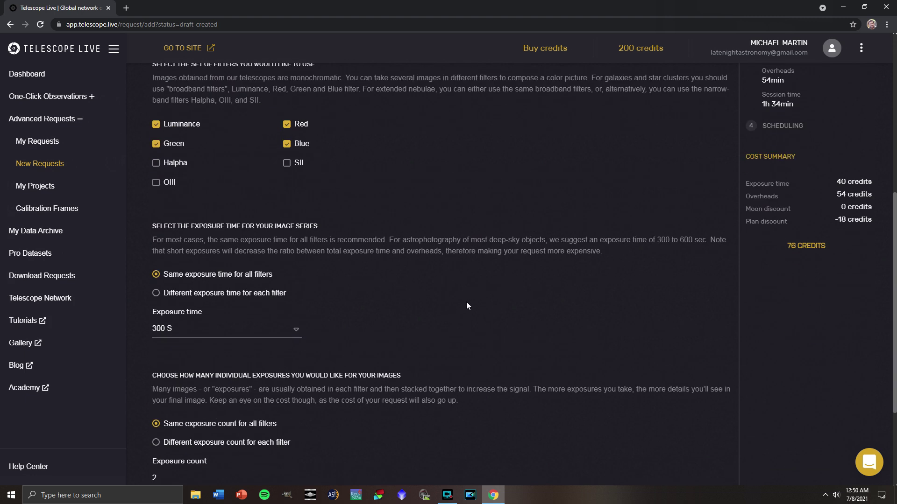
scroll(346, 335, "down", 1)
type("5")
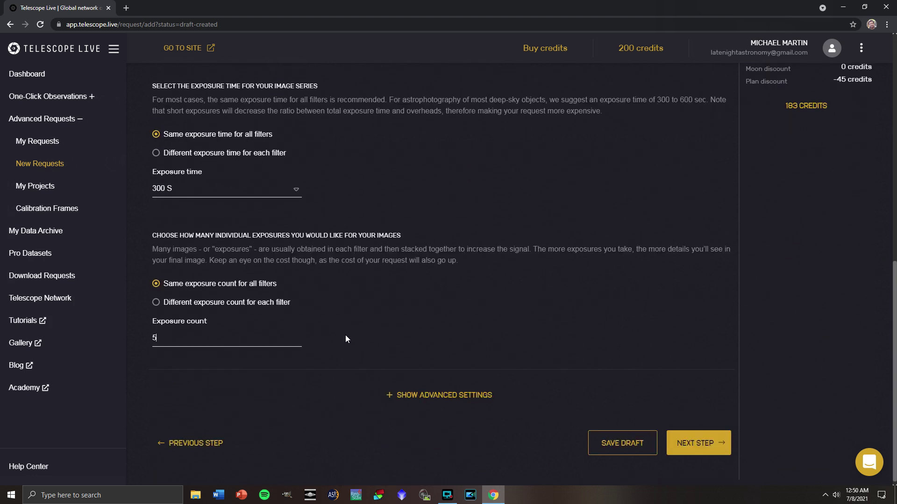
scroll(692, 232, "up", 4)
scroll(692, 232, "up", 2)
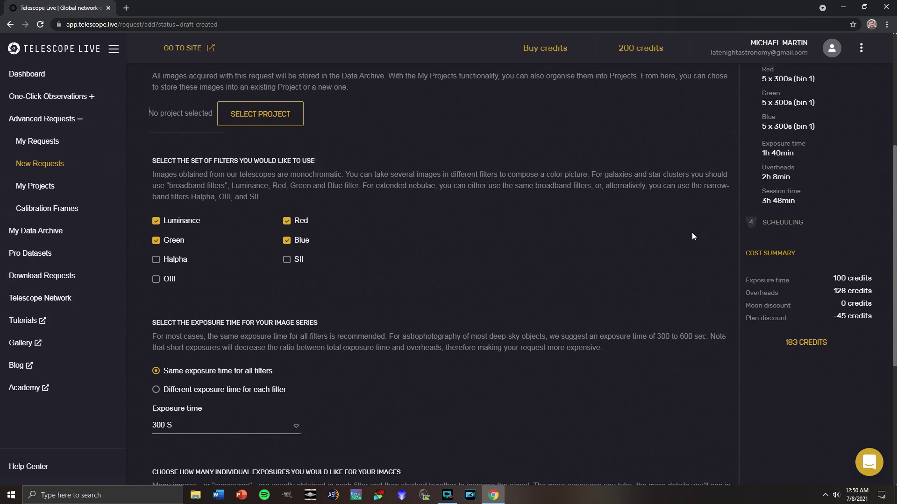
scroll(644, 287, "down", 1)
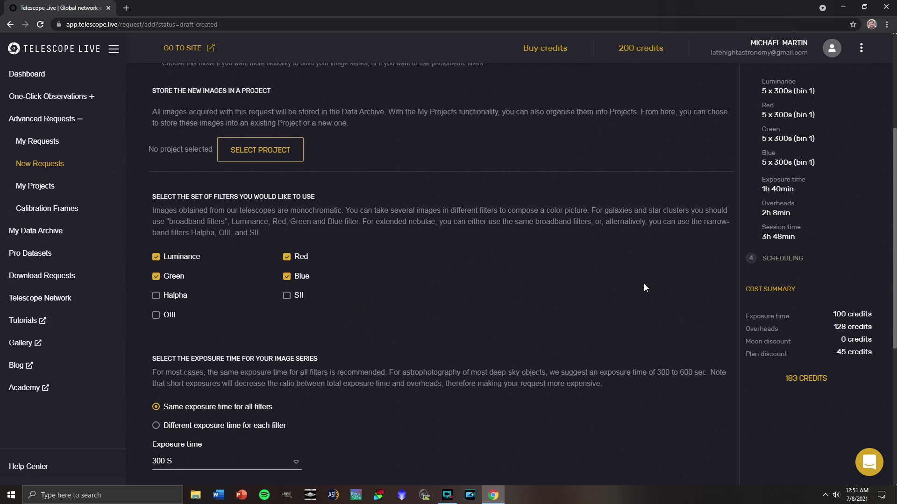
scroll(644, 286, "down", 5)
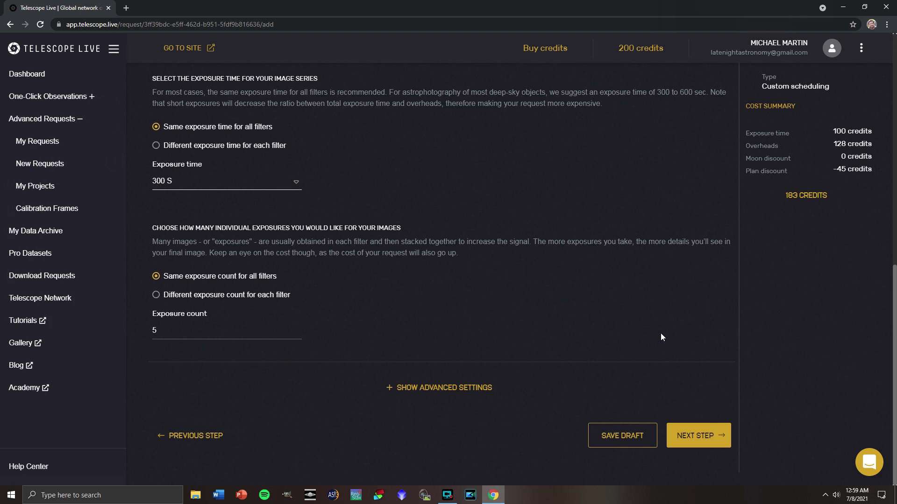
- Place the observing session in the CHI-2 row on Sun 11 July, 2:40 to 6:28 UTC
left_click(698, 436)
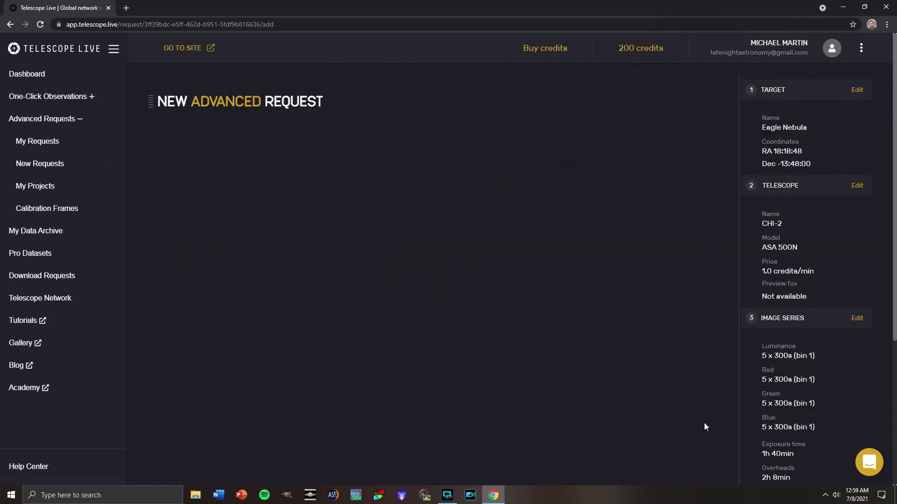
scroll(542, 263, "down", 2)
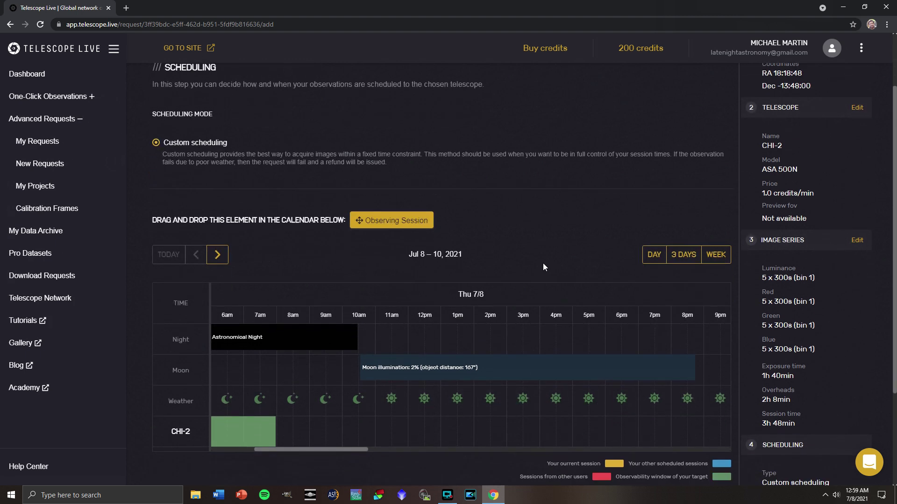
scroll(469, 207, "down", 1)
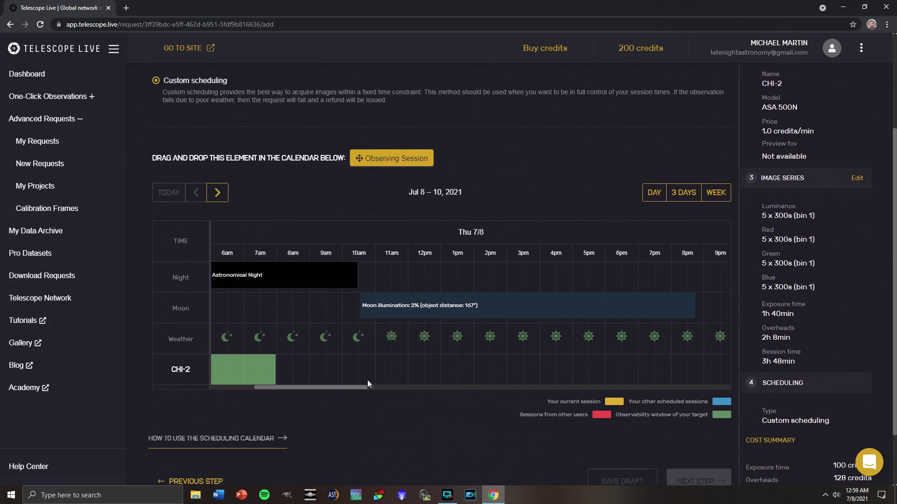
left_click_drag(346, 389, 339, 389)
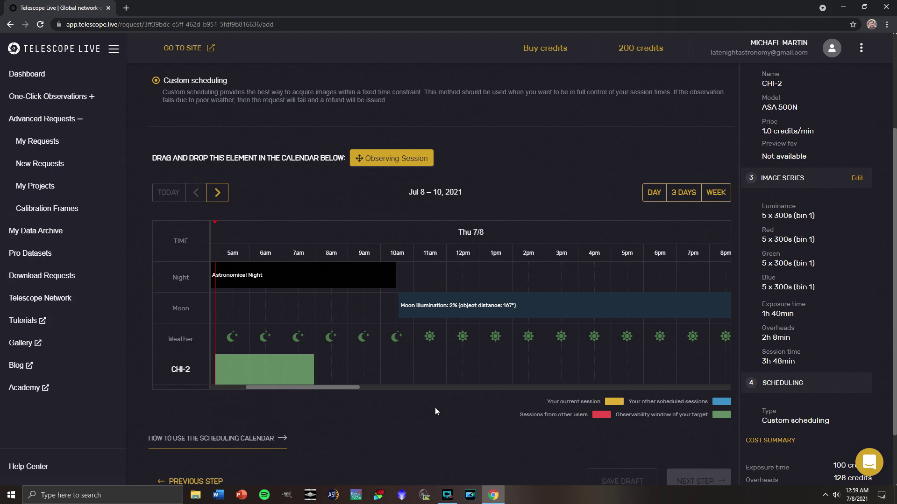
left_click(217, 193)
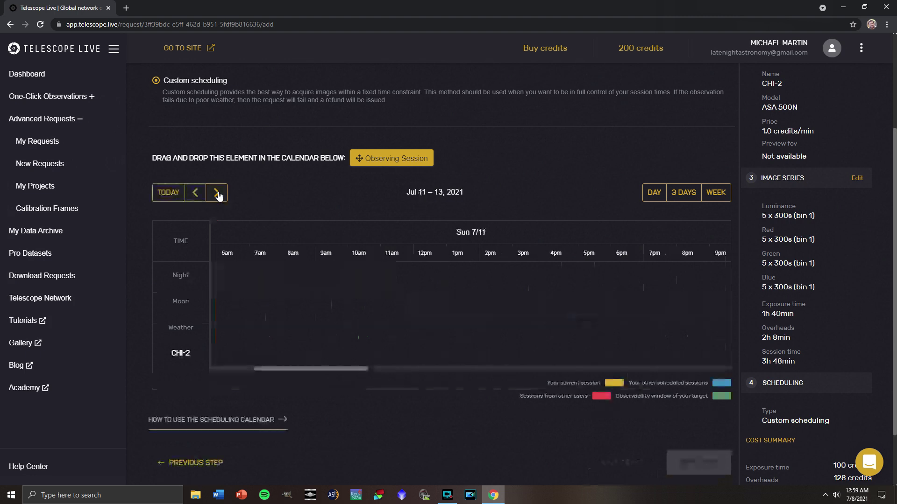
left_click_drag(326, 390, 265, 392)
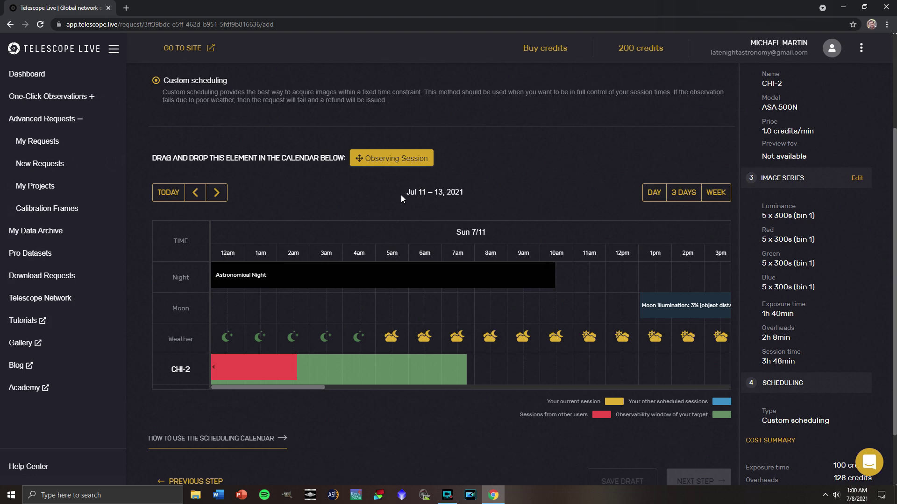
left_click_drag(373, 159, 301, 376)
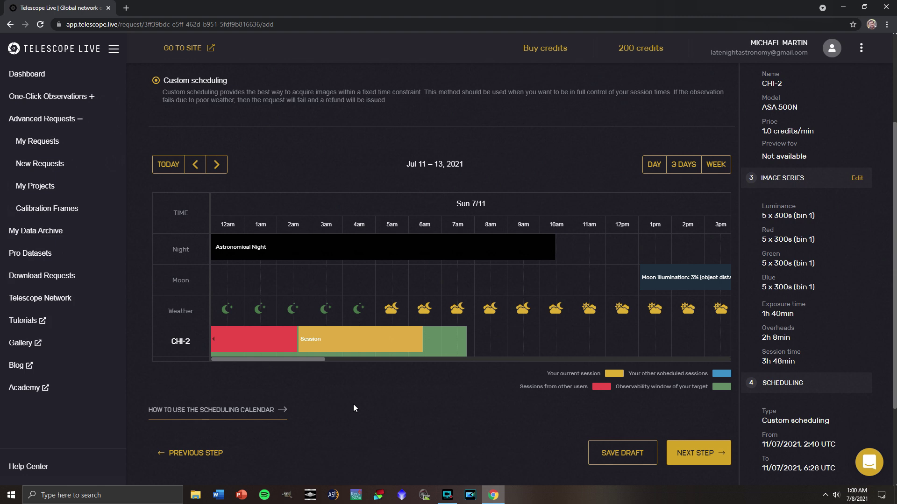
scroll(517, 403, "down", 3)
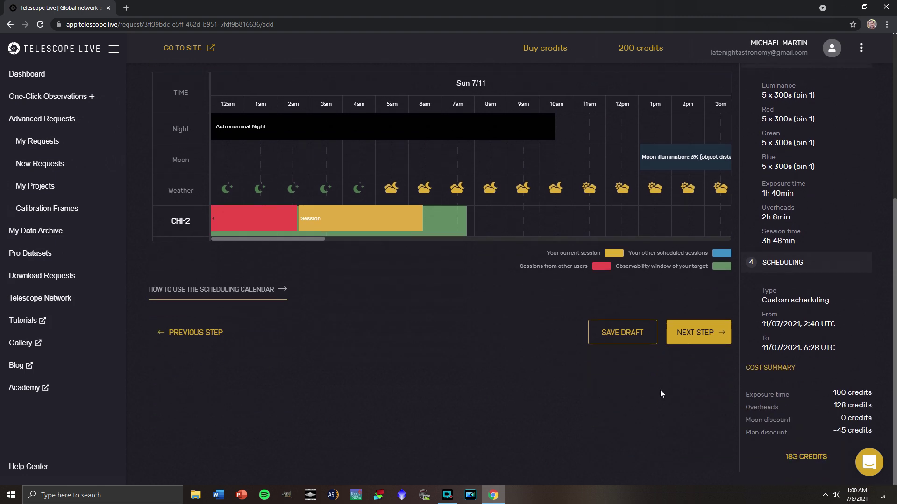
- Submit the Eagle Nebula request and confirm spending 183 credits on it
left_click(702, 339)
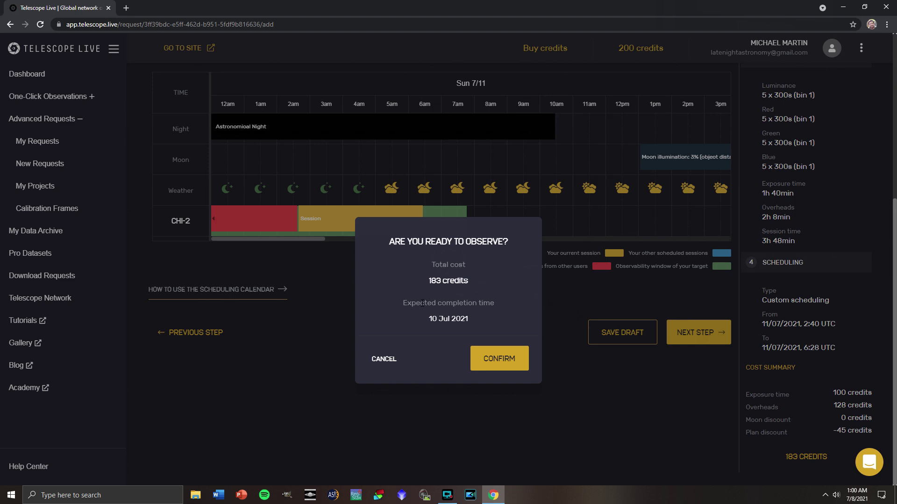
left_click(501, 360)
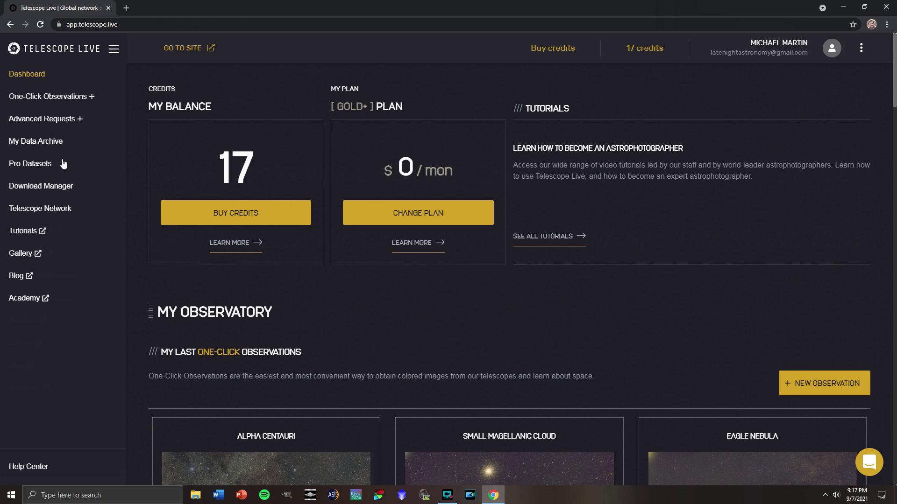
- Open Pro Datasets and browse cards such as The Squid Nebula, IC 4592 and NGC 6334
left_click(38, 167)
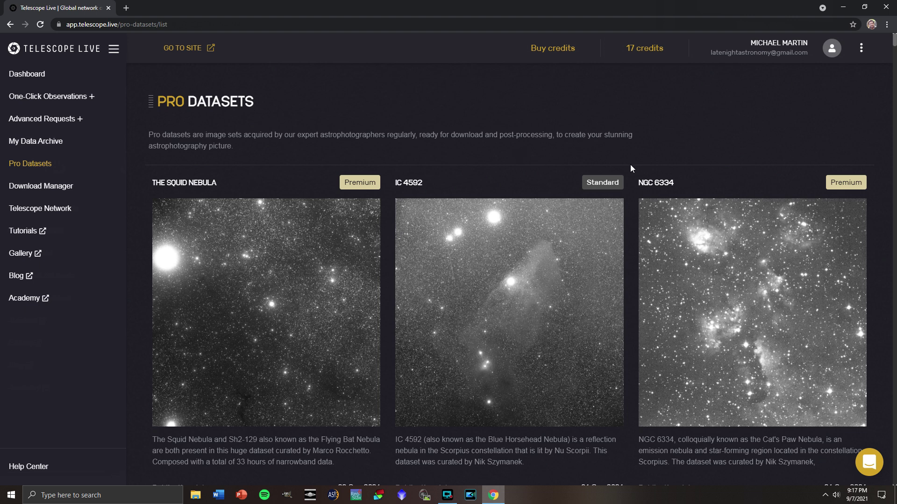
scroll(630, 165, "down", 1)
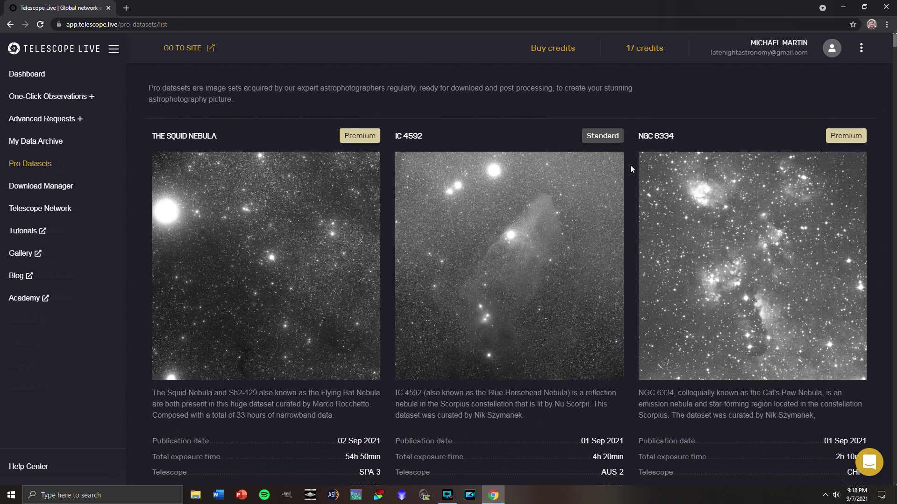
scroll(630, 169, "down", 2)
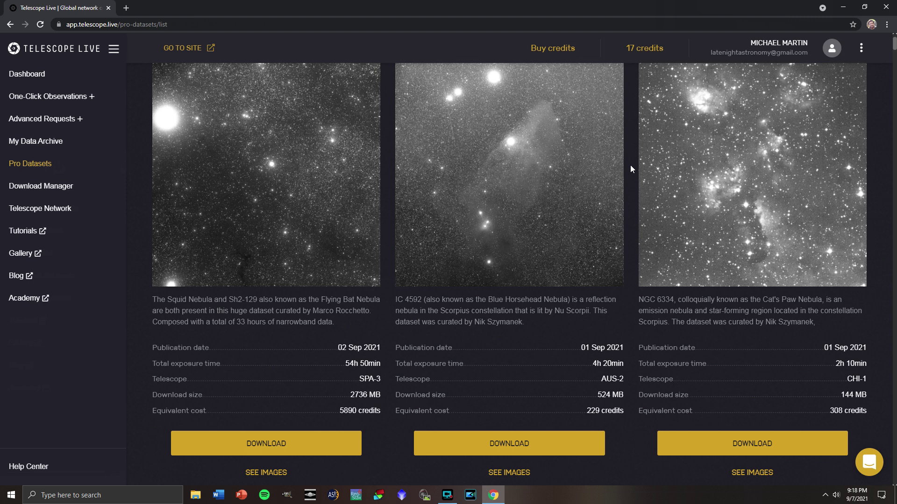
scroll(635, 282, "up", 1)
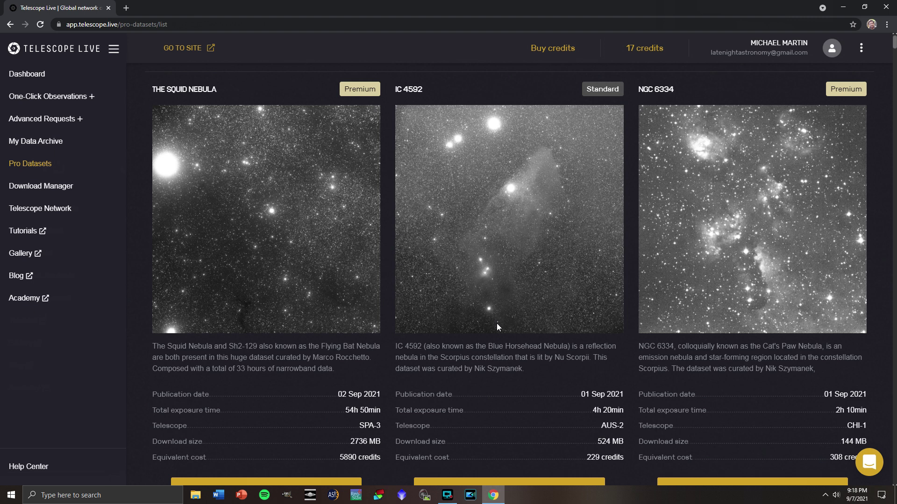
scroll(545, 329, "down", 1)
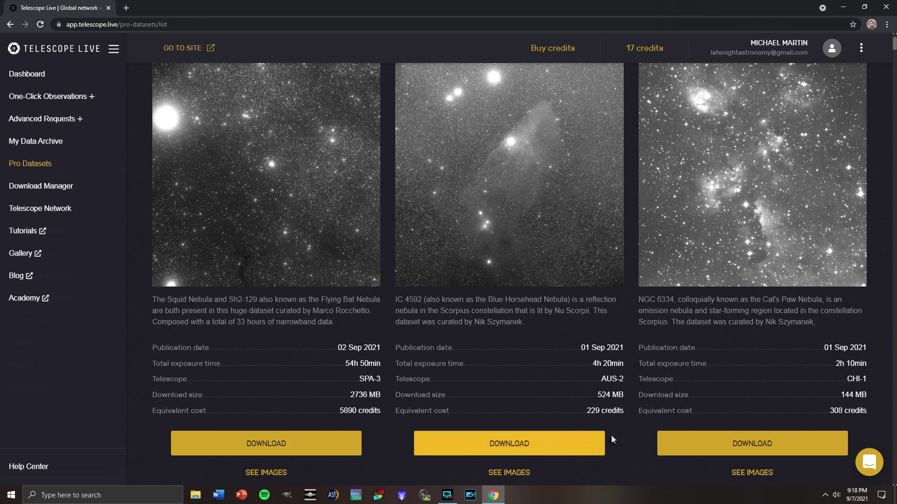
scroll(633, 416, "up", 2)
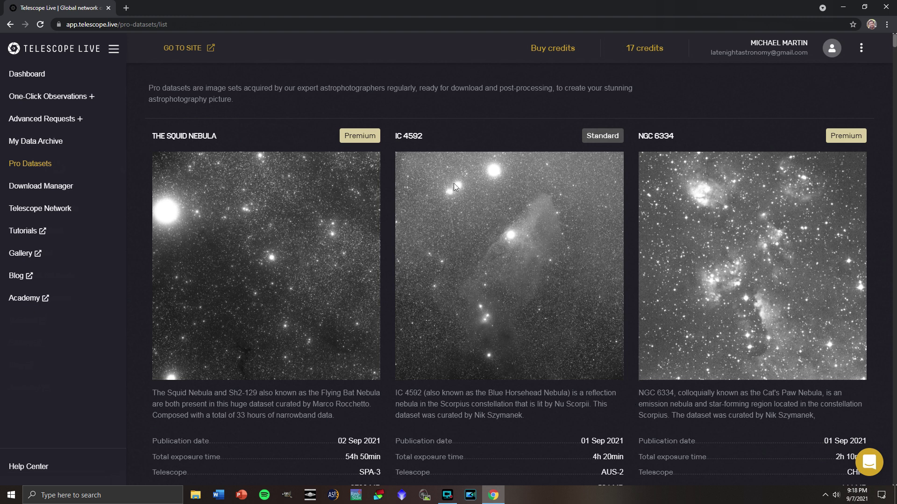
- Browse the Telescope Live Tutorials page in a new tab, then return to the Pro Datasets tab
left_click(23, 231)
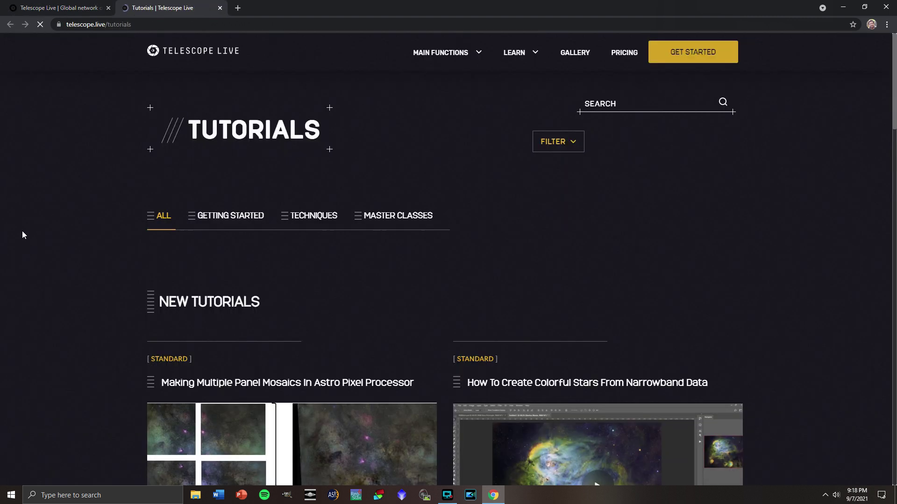
scroll(73, 224, "down", 3)
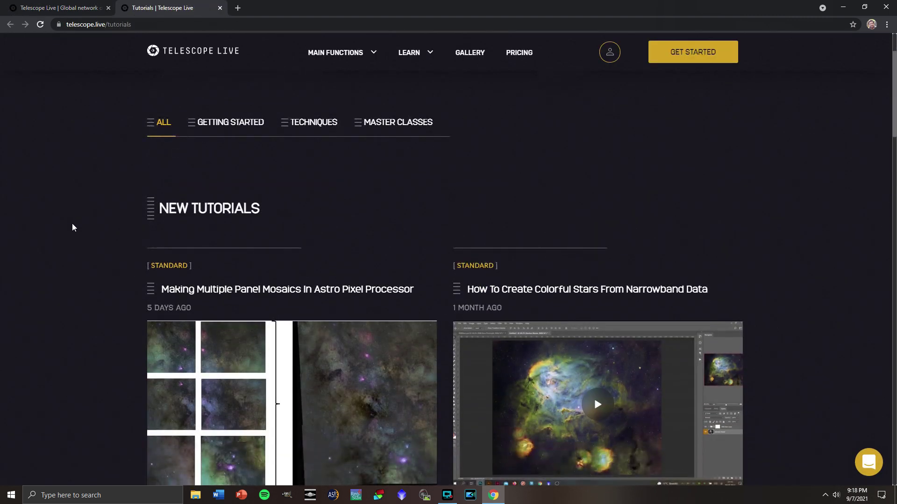
scroll(72, 227, "down", 1)
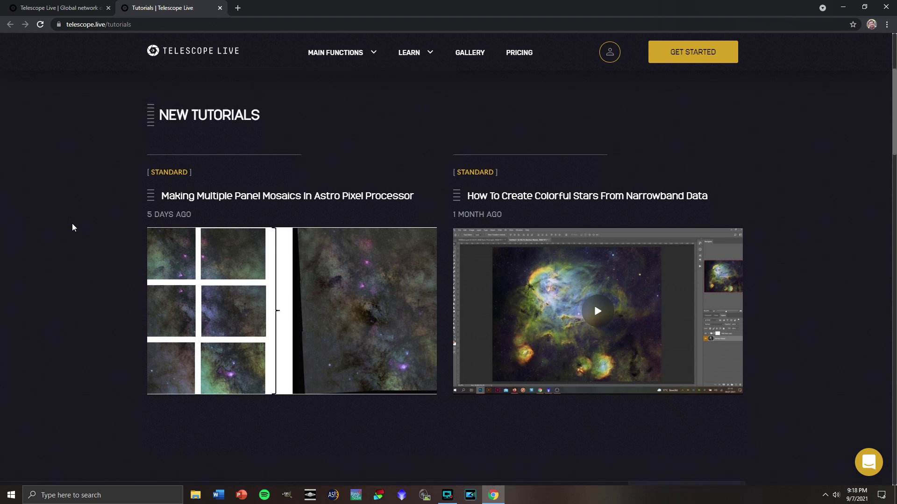
scroll(72, 228, "down", 2)
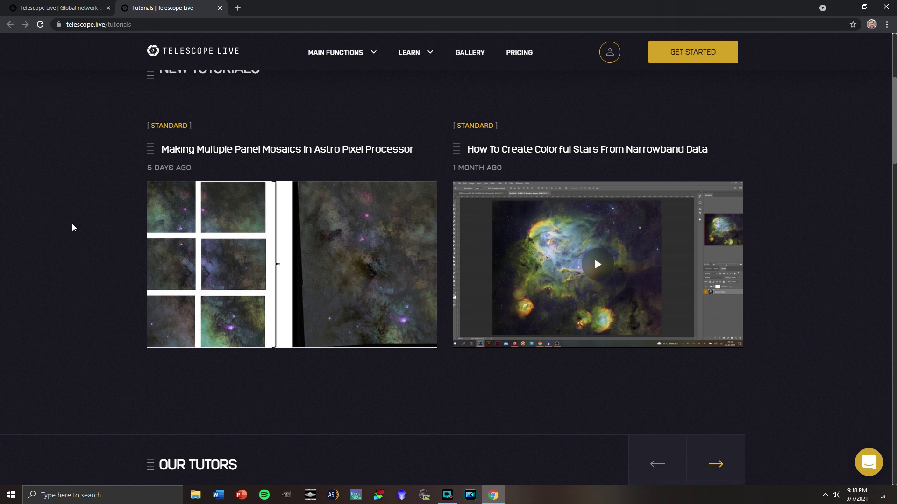
scroll(72, 227, "down", 14)
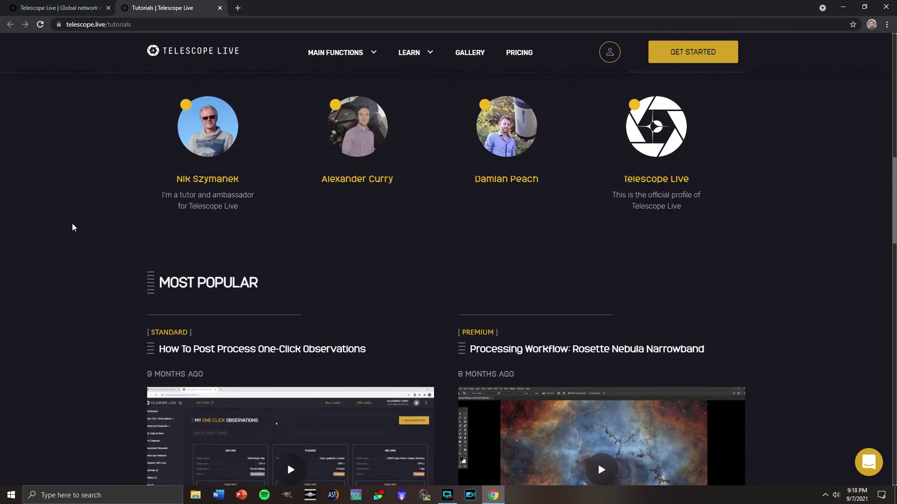
scroll(72, 227, "down", 3)
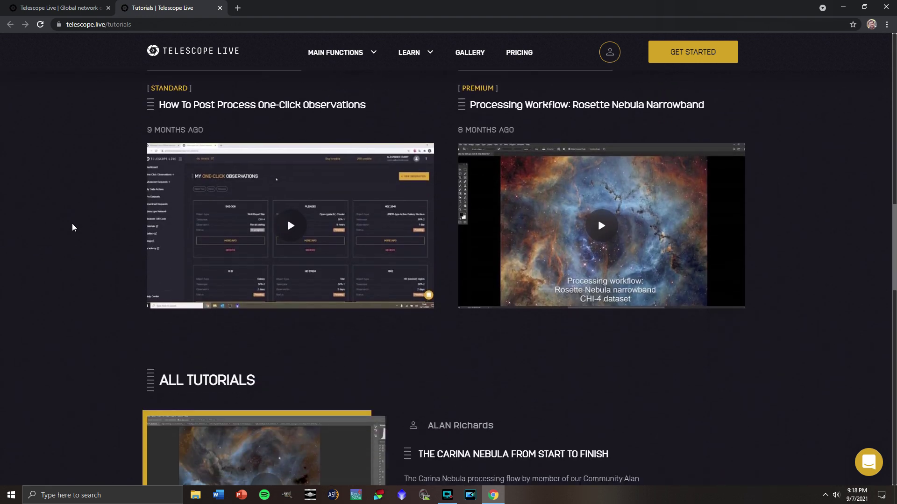
scroll(72, 227, "down", 9)
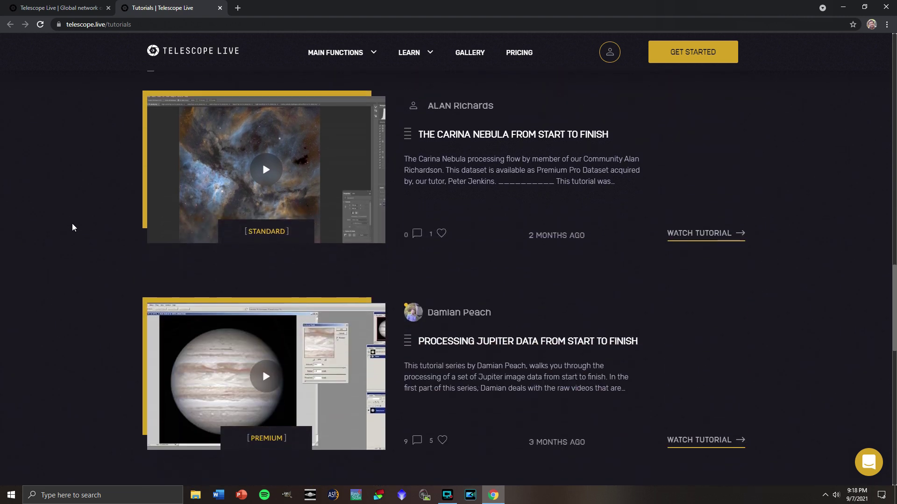
scroll(72, 228, "down", 2)
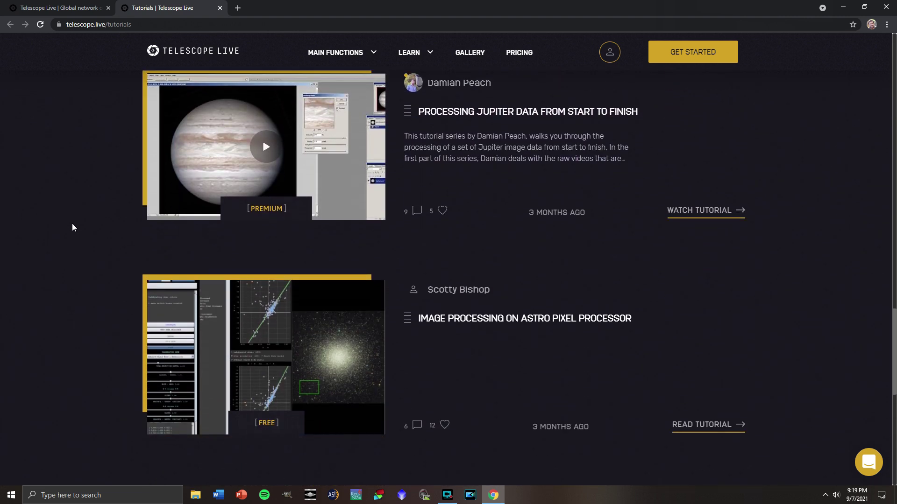
scroll(72, 227, "up", 1)
scroll(72, 228, "up", 12)
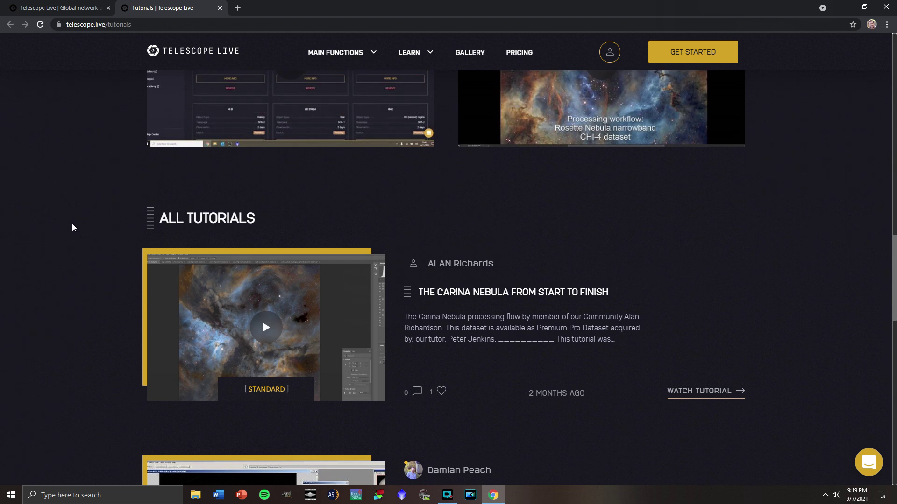
scroll(73, 227, "up", 1)
scroll(72, 228, "up", 2)
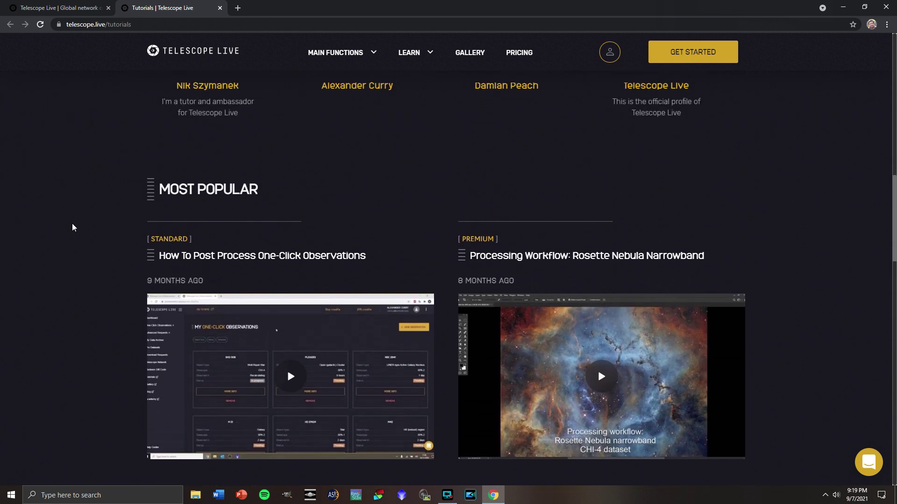
scroll(72, 228, "up", 15)
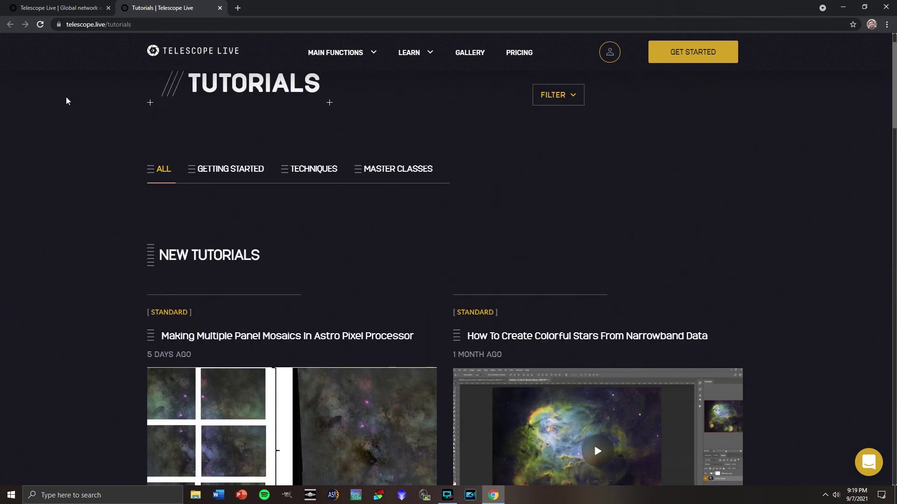
left_click(65, 8)
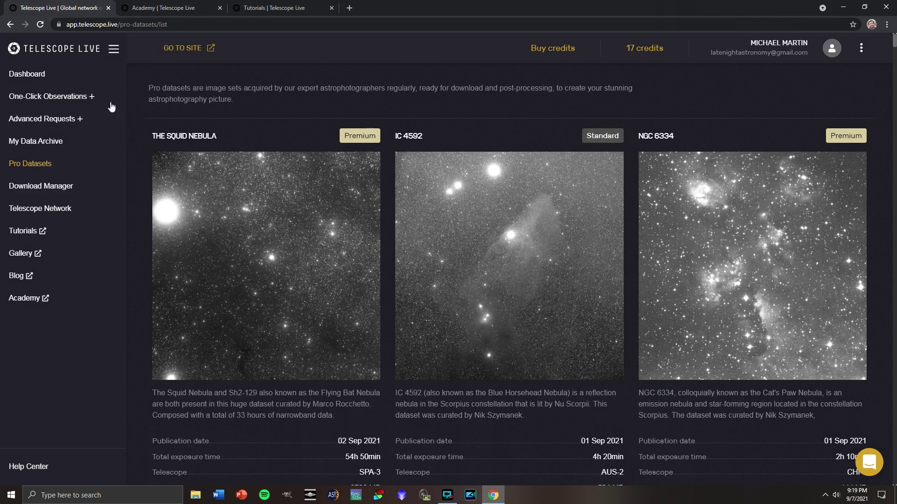
- Open My Completed Observations under One-Click Observations and locate the Alpha Centauri entry
left_click(89, 97)
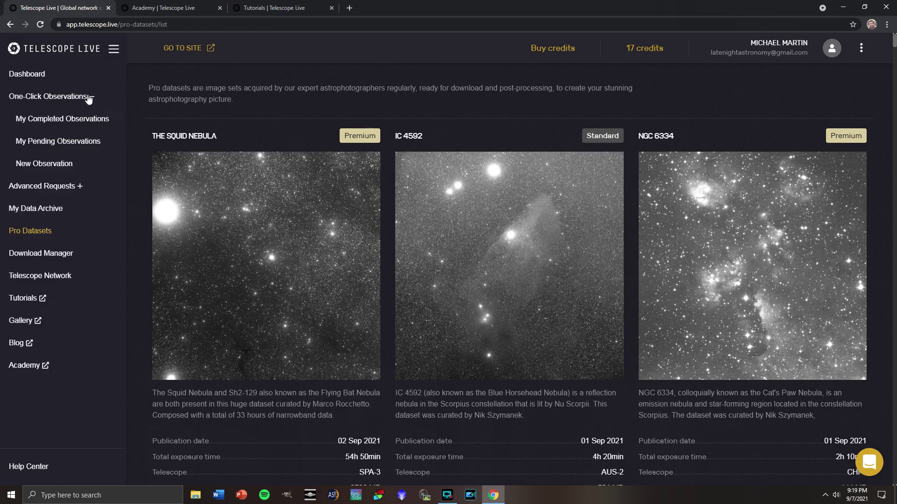
left_click(87, 123)
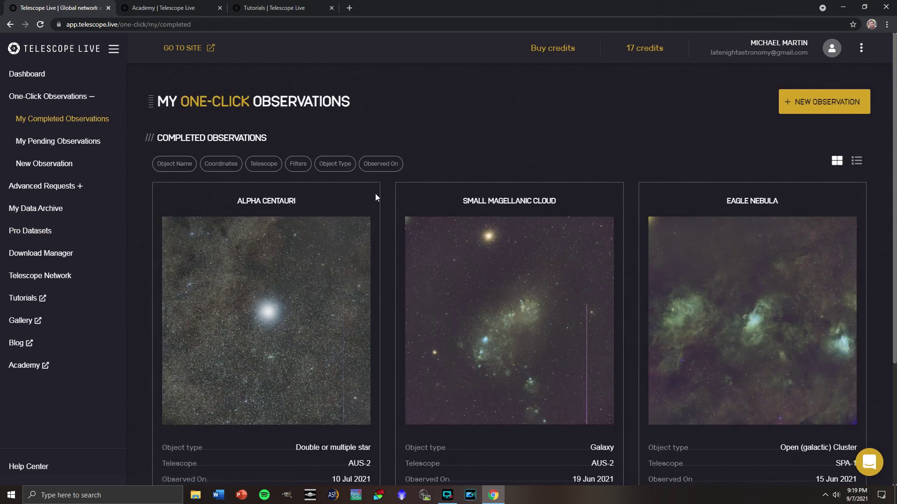
scroll(386, 200, "down", 1)
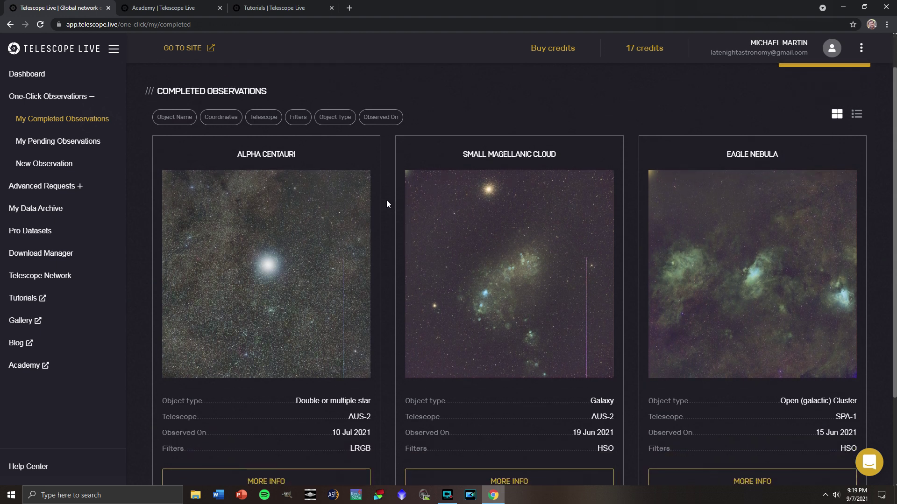
scroll(386, 200, "down", 1)
scroll(387, 204, "down", 1)
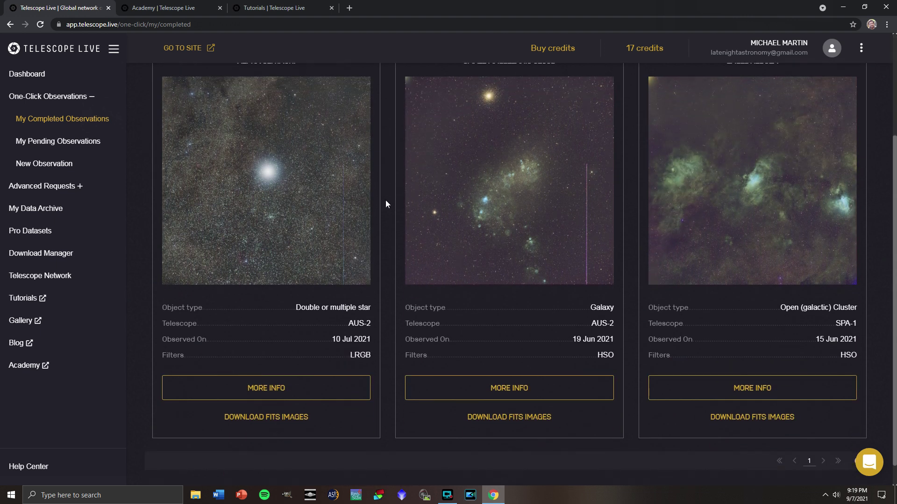
scroll(385, 204, "up", 1)
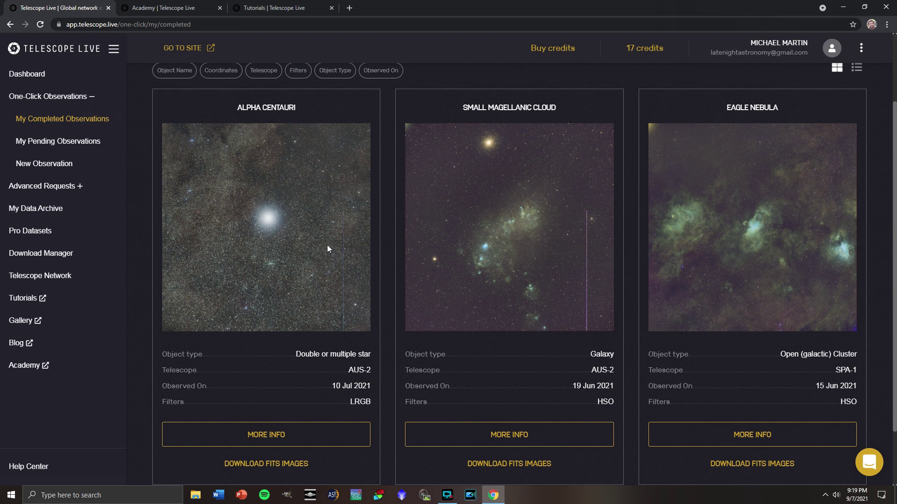
scroll(327, 248, "down", 1)
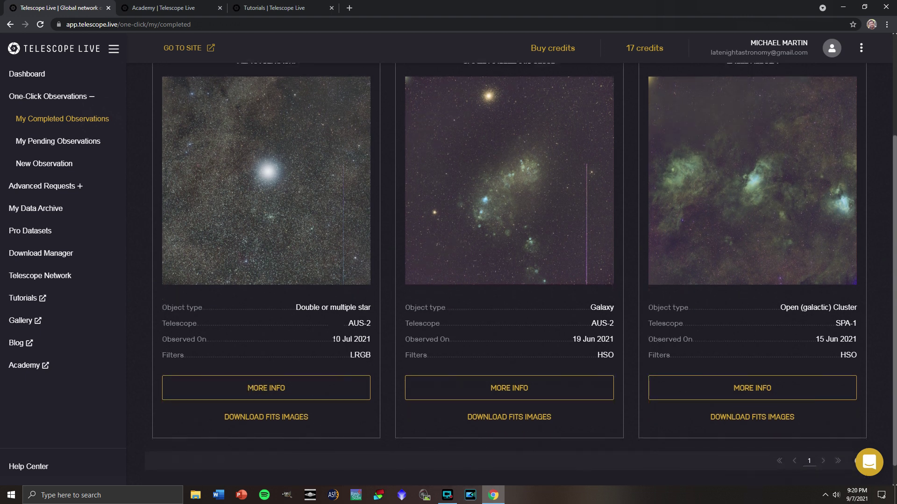
- Download Alpha Centauri's 8 calibrated FITS images and acknowledge the preparing-download notice
left_click_drag(332, 339, 372, 339)
left_click(372, 340)
scroll(382, 359, "down", 1)
left_click(290, 391)
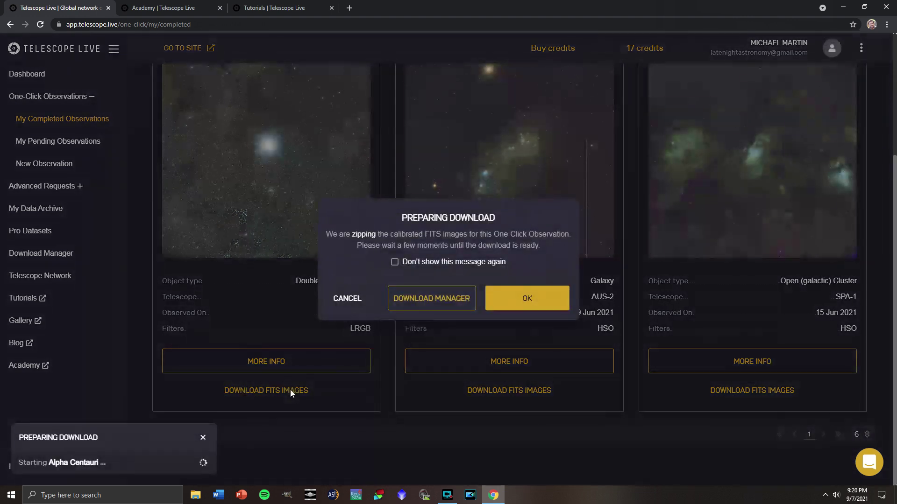
left_click(534, 298)
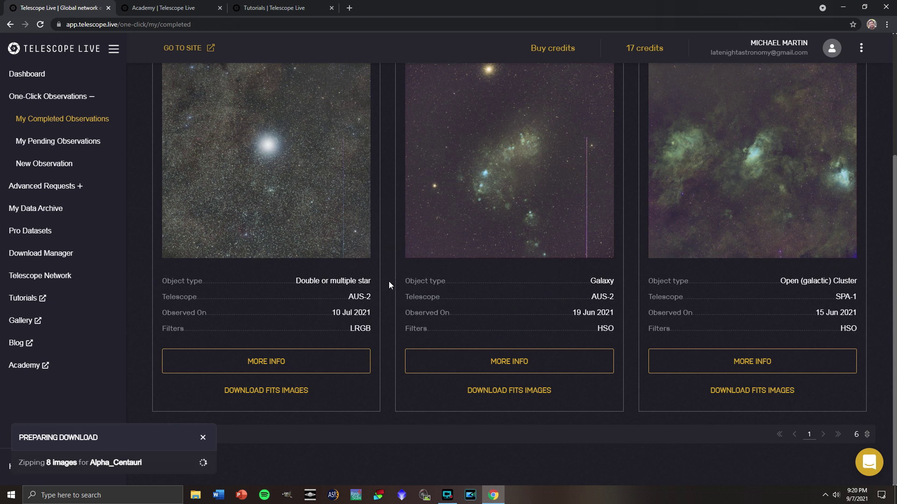
scroll(388, 282, "up", 2)
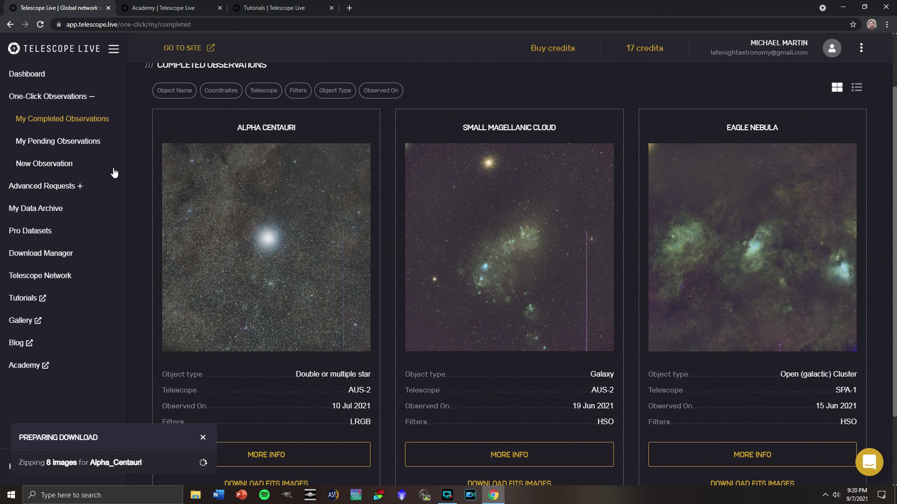
- From Advanced Requests > My Requests, download the Eagle Nebula request's 20 images
left_click(71, 187)
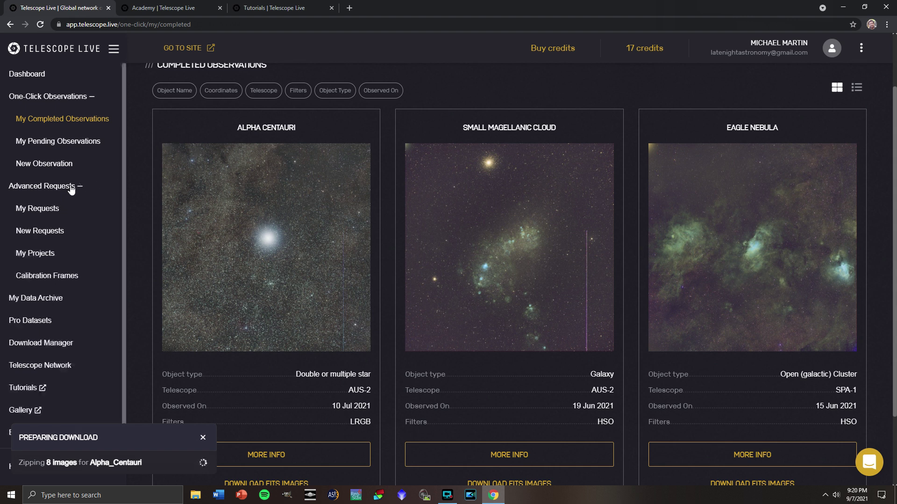
left_click(46, 211)
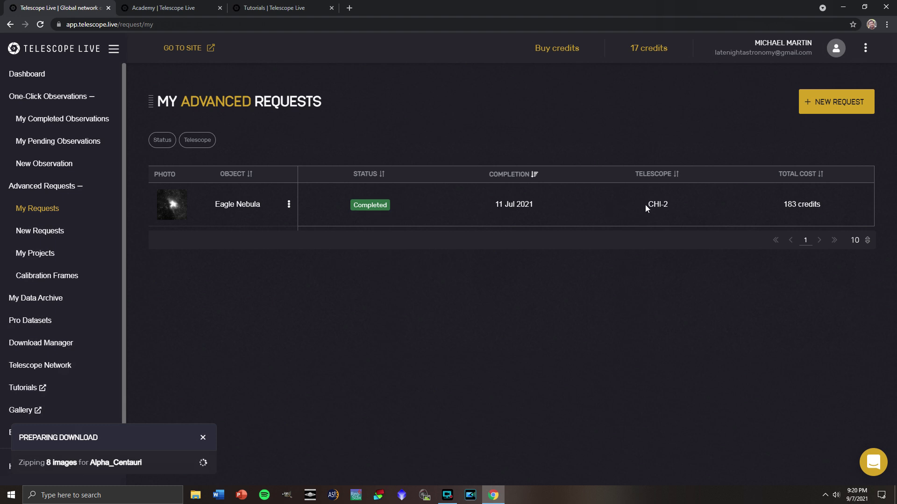
left_click(289, 205)
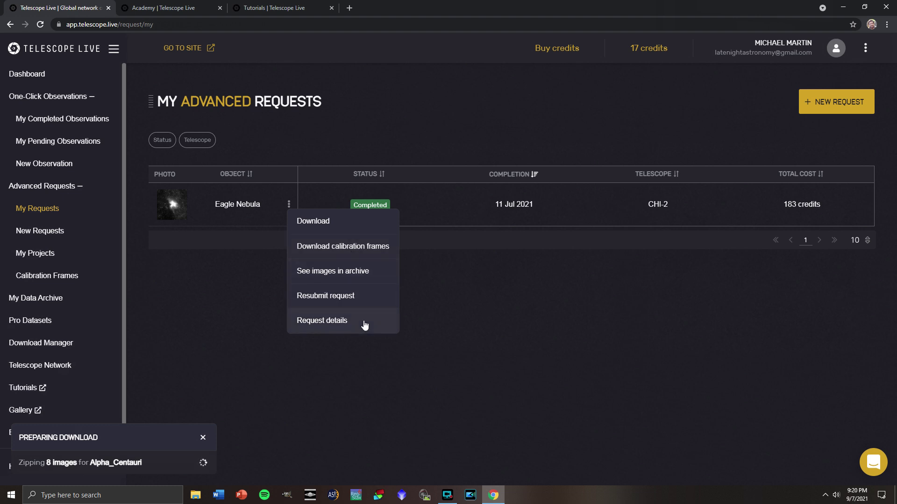
left_click(351, 233)
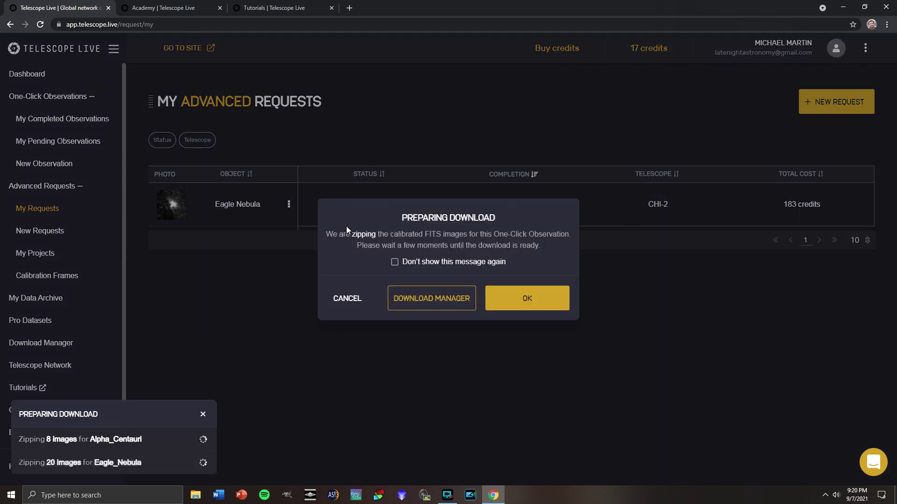
left_click(552, 307)
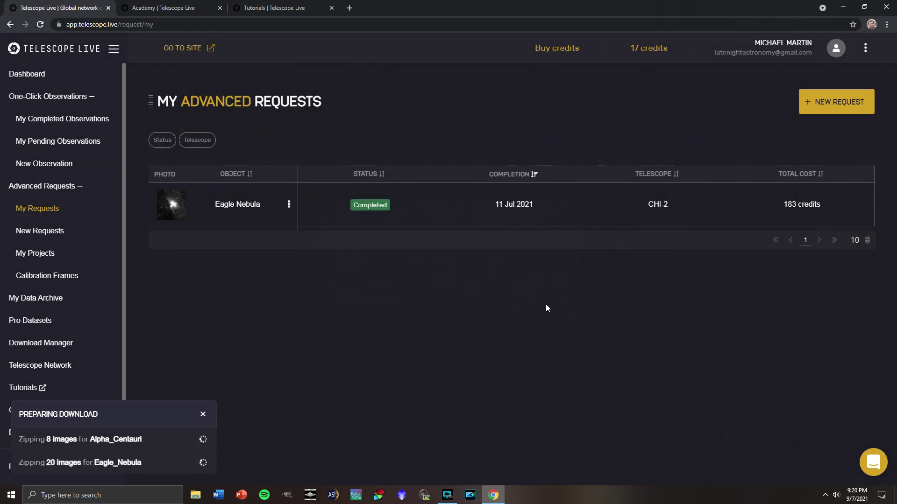
- Download the Eagle Nebula request's 6 calibration frames as well
left_click(289, 205)
left_click(356, 245)
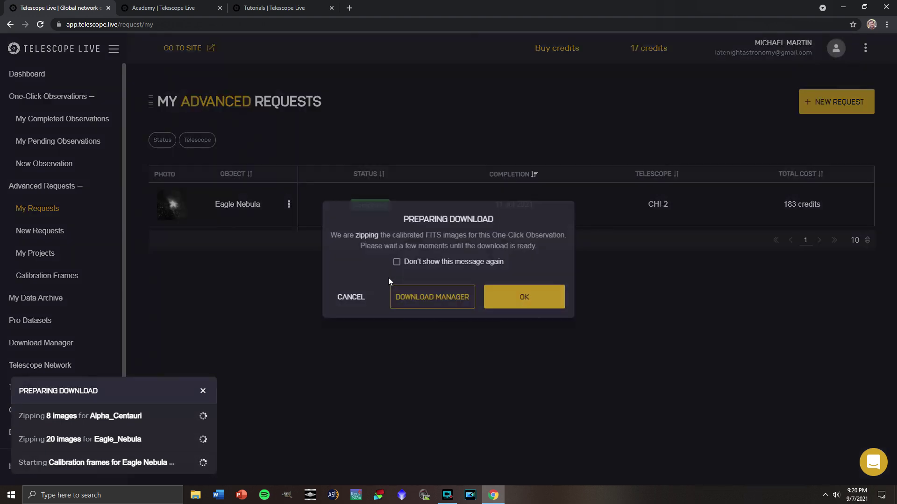
left_click(515, 296)
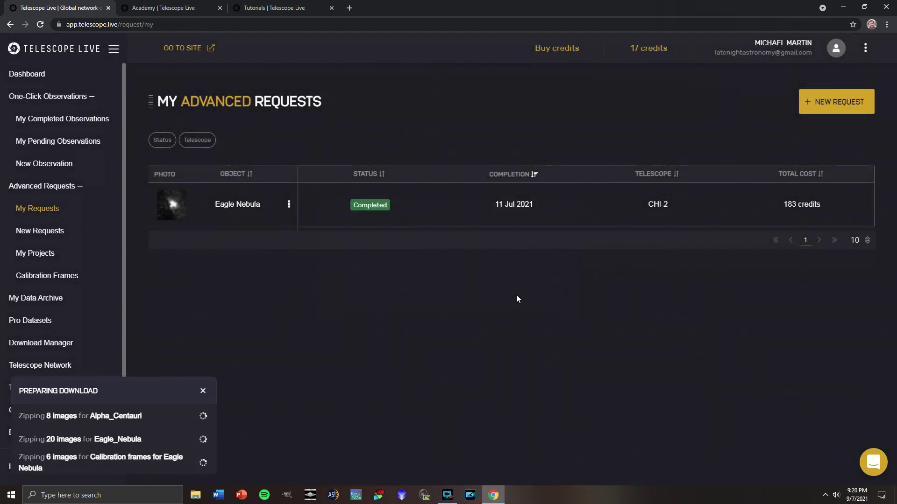